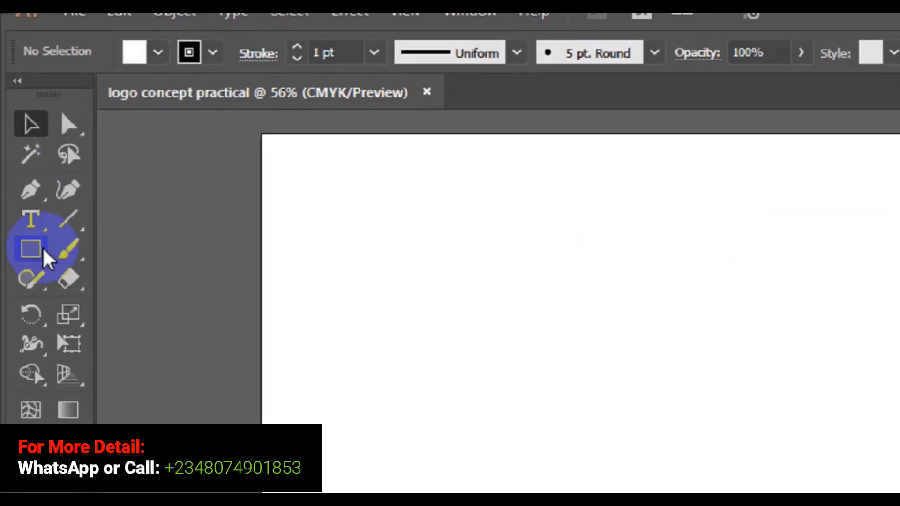
Activate the Ellipse tool with the fill set to None and the stroke set to Black
left_click(44, 251)
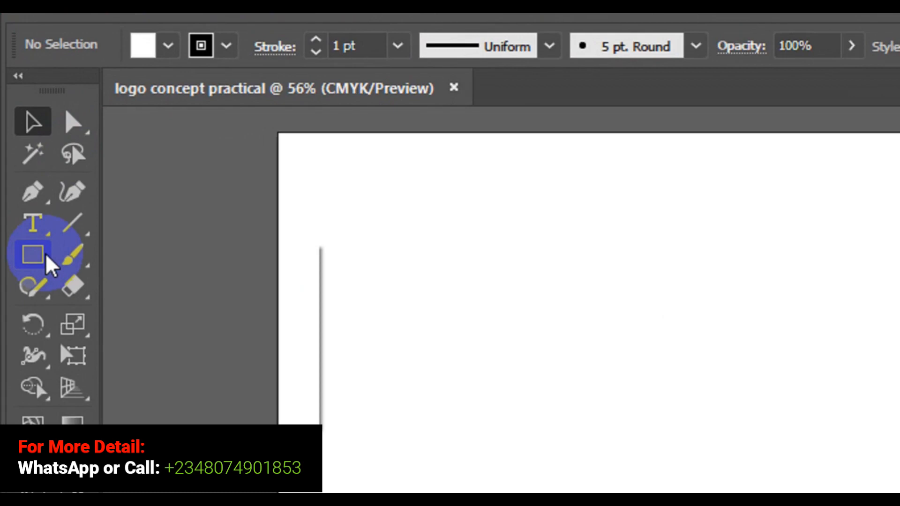
left_click(51, 266)
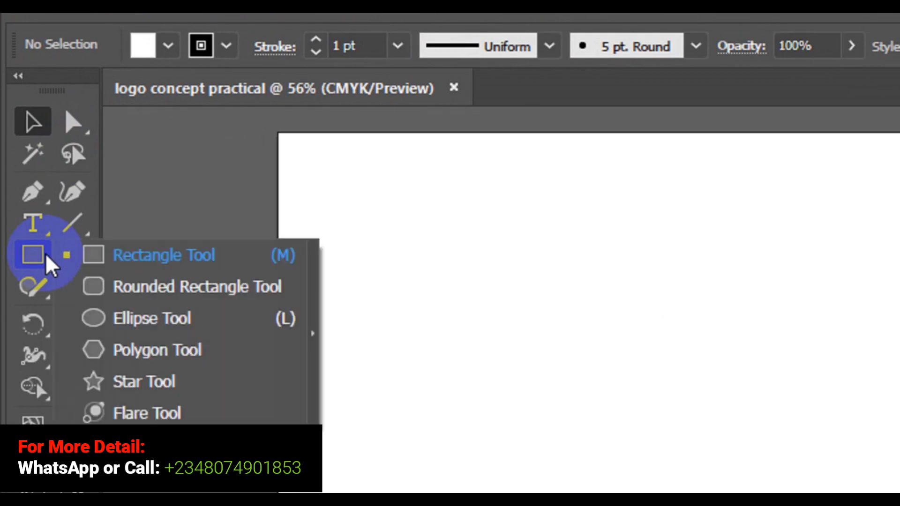
left_click(180, 319)
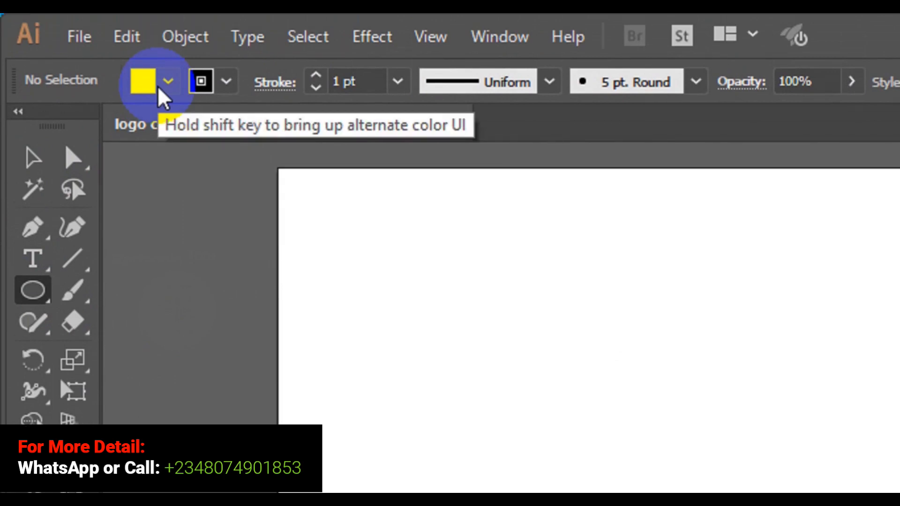
left_click(161, 84)
left_click(18, 126)
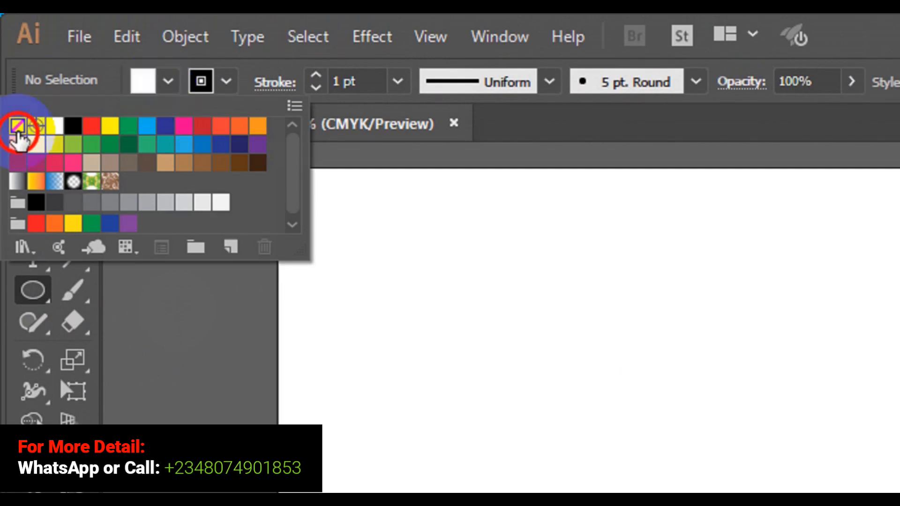
left_click(206, 82)
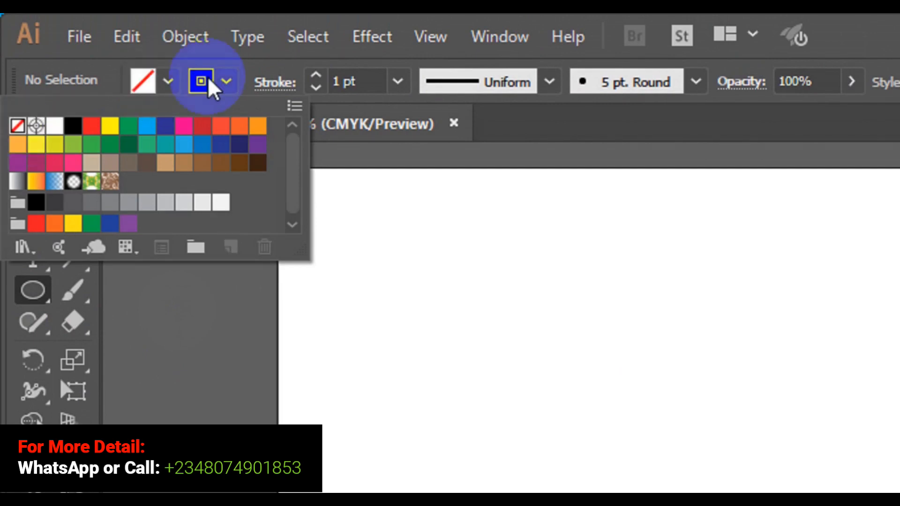
left_click(209, 82)
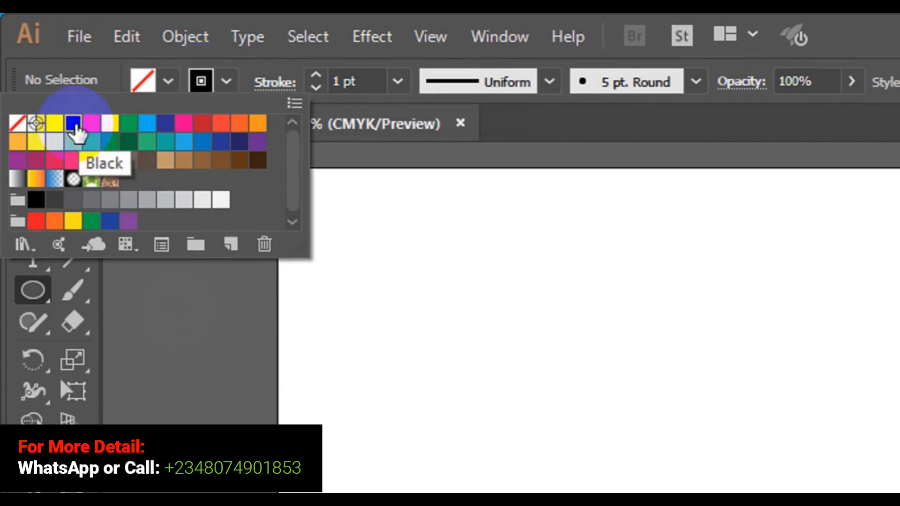
left_click(74, 124)
left_click(227, 79)
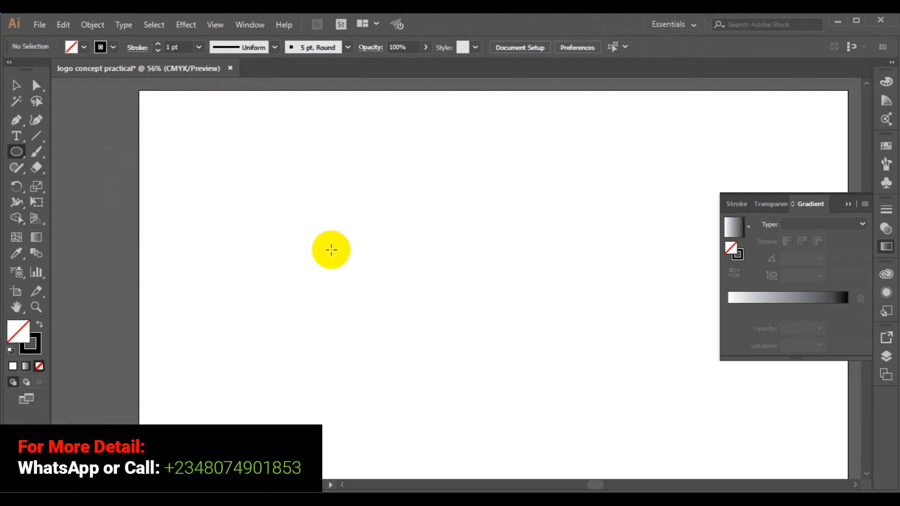
Place a 100 by 100 px circle in the artboard's left half and scale it from its center to about 325 px
left_click_drag(362, 304, 336, 257)
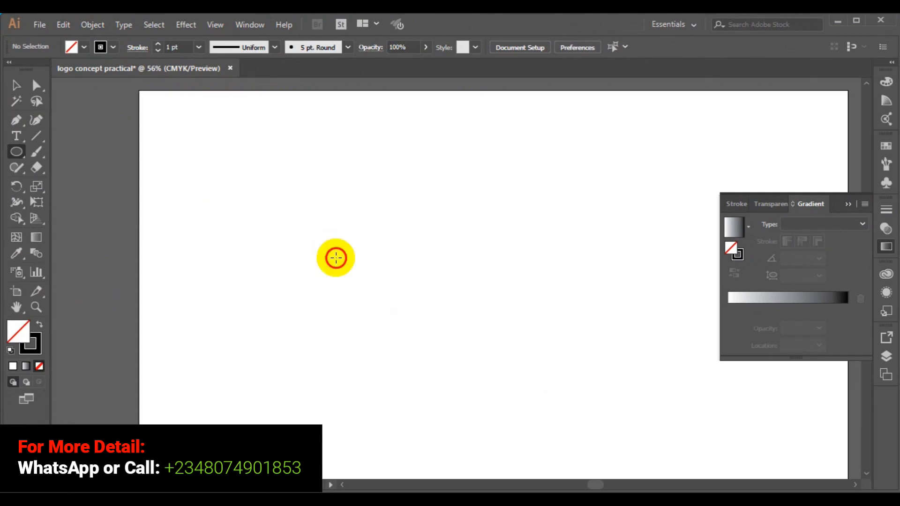
left_click(386, 309)
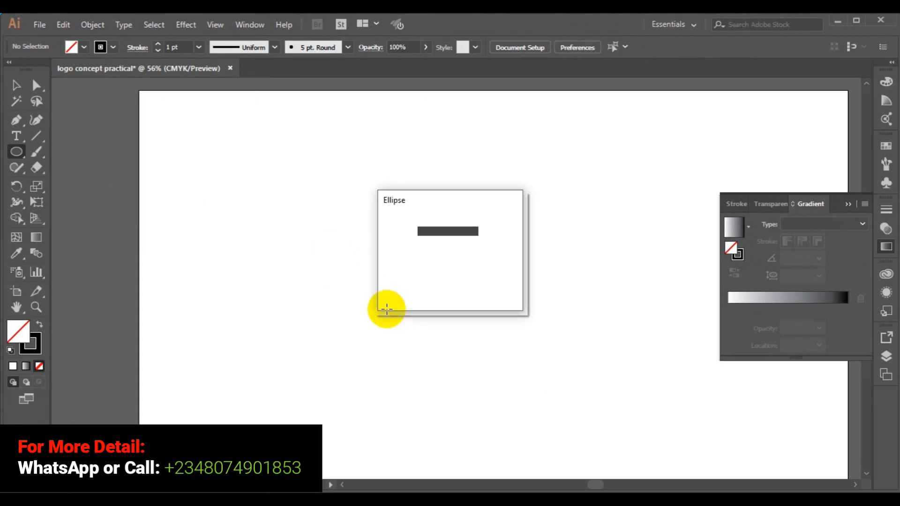
left_click(438, 283)
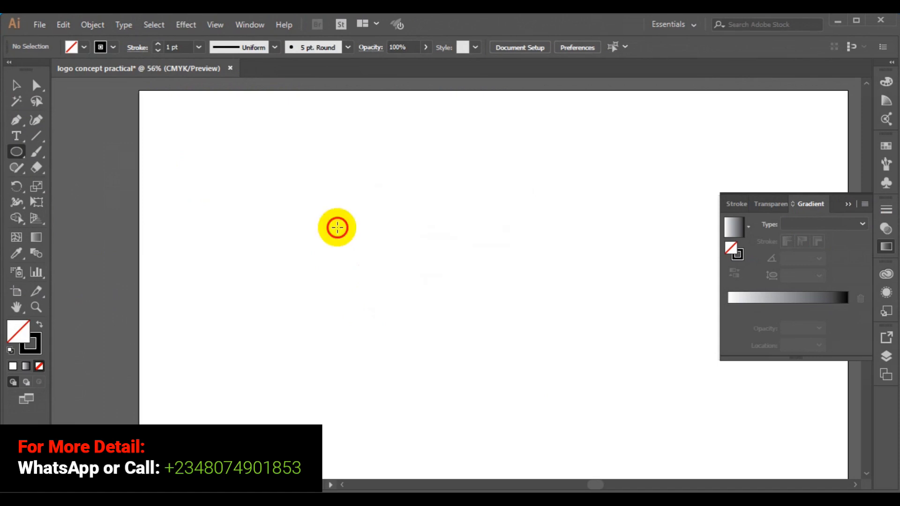
left_click(383, 269)
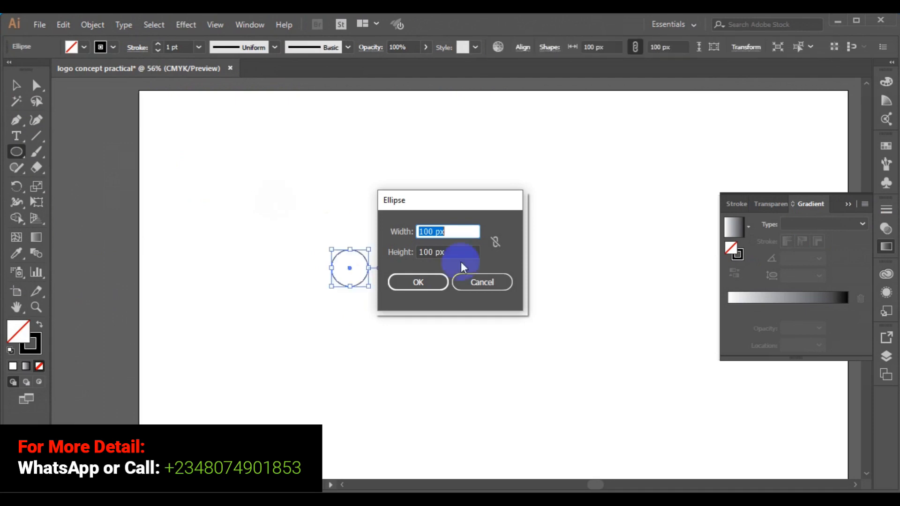
left_click(126, 87)
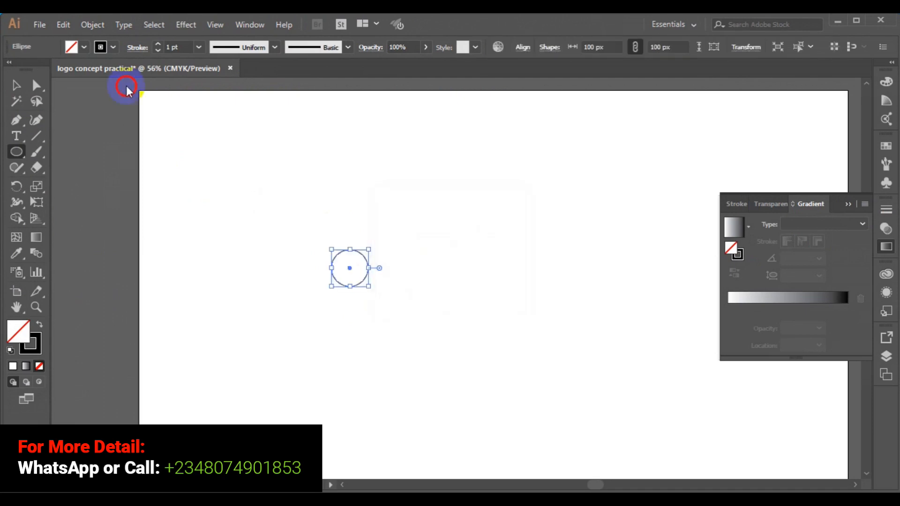
key("v")
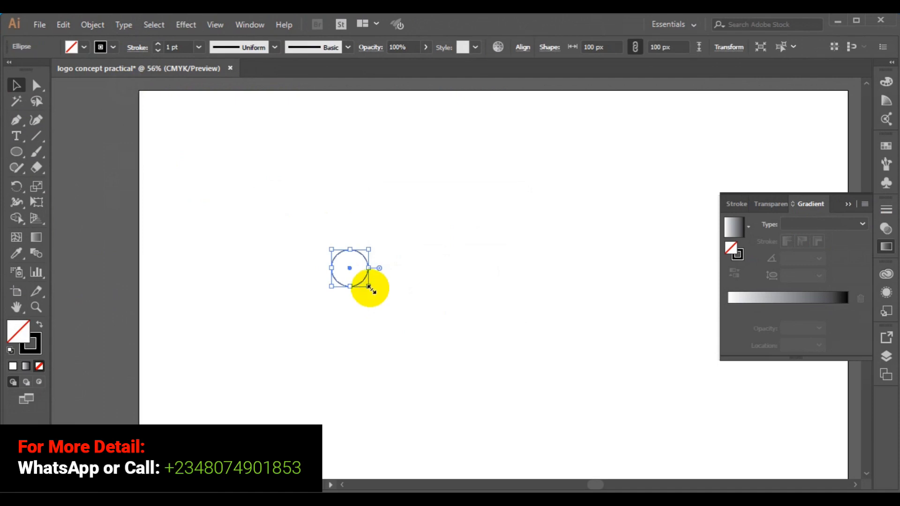
left_click_drag(370, 288, 422, 330)
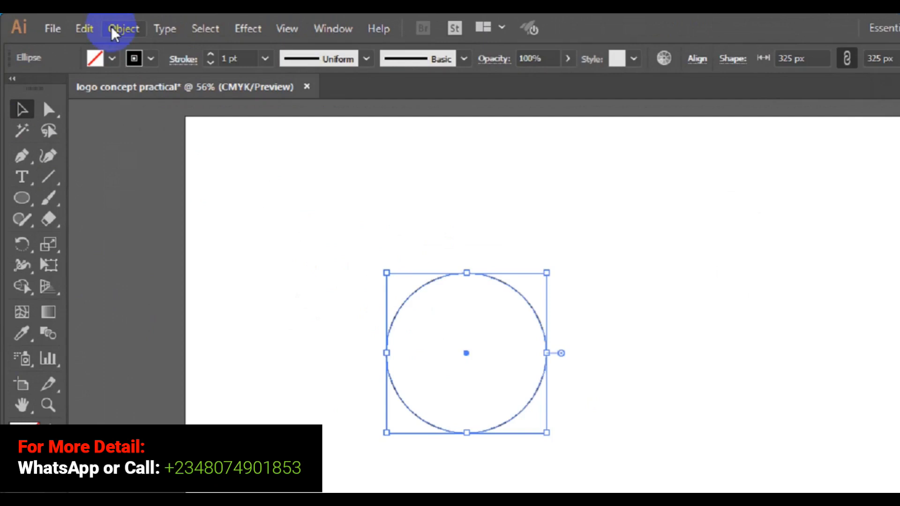
Copy the circle and paste the duplicate in place
left_click(91, 30)
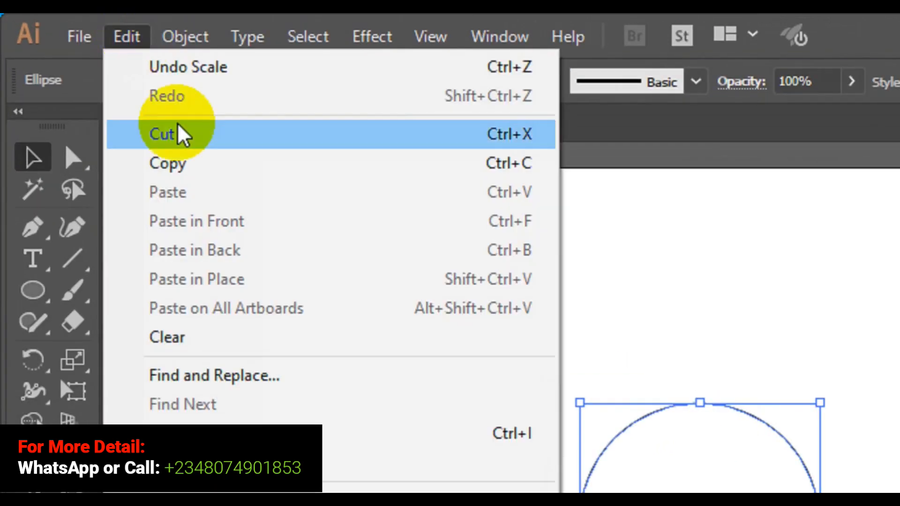
left_click(180, 162)
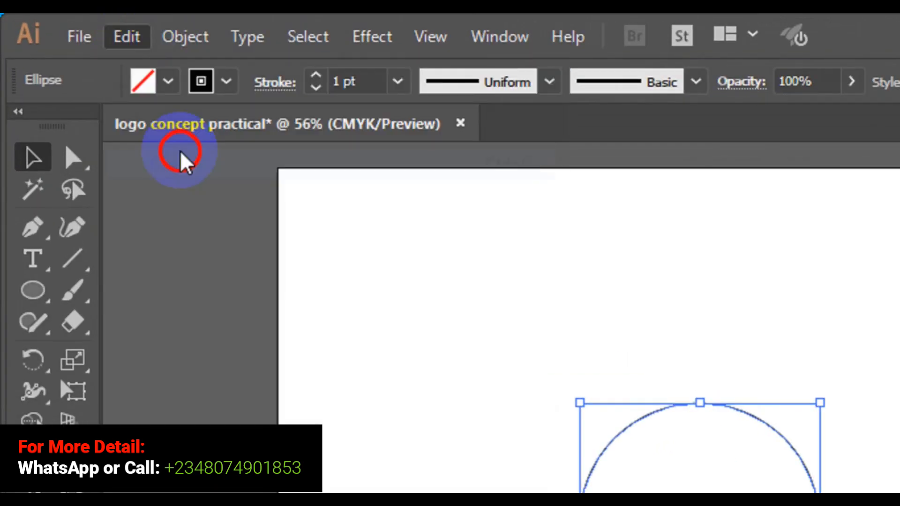
left_click(127, 40)
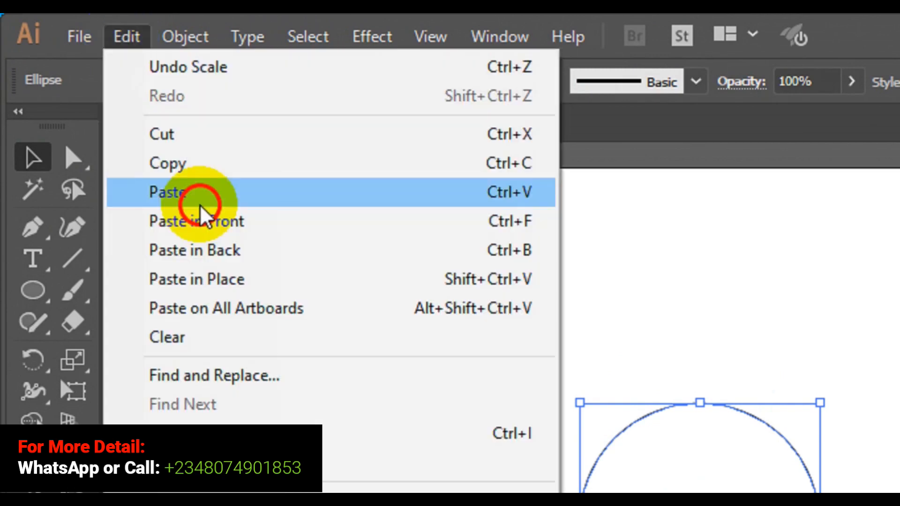
left_click(204, 284)
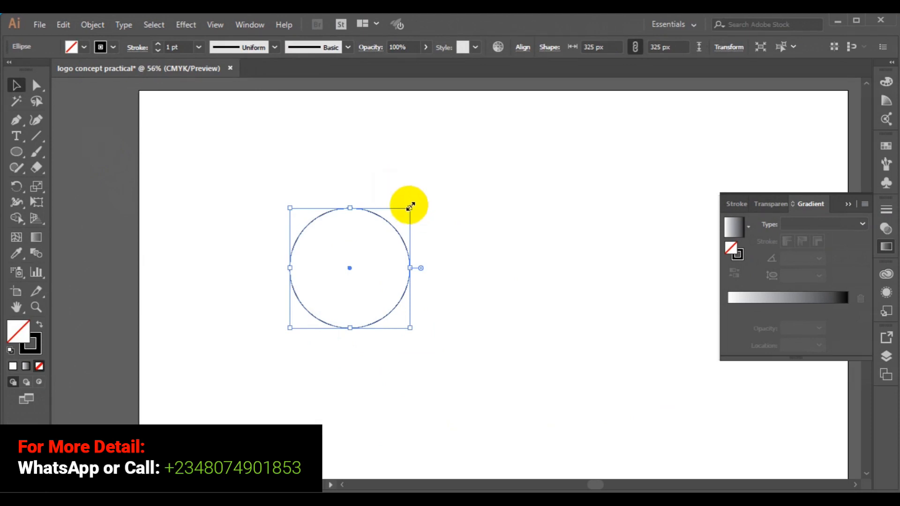
Scale the duplicate circle down from its center to about 218 px so it sits concentrically inside the outer circle
left_click_drag(410, 206, 391, 228)
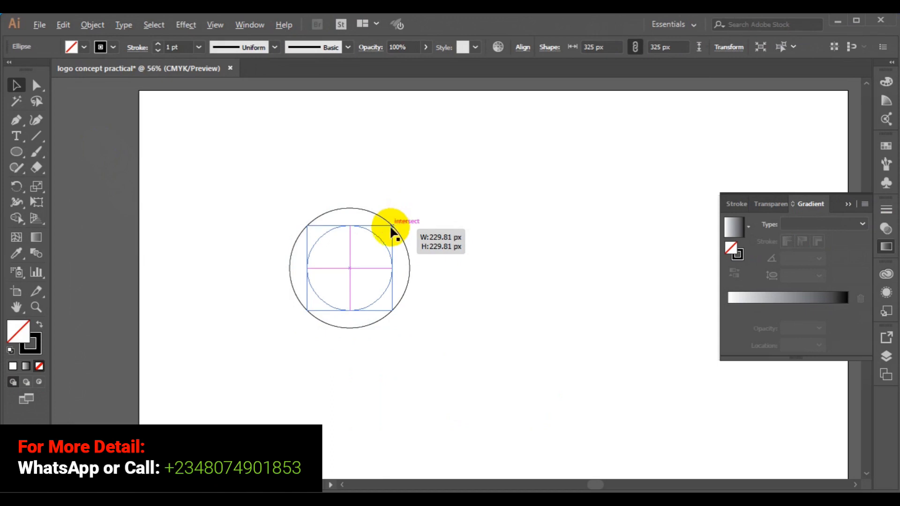
left_click(463, 247)
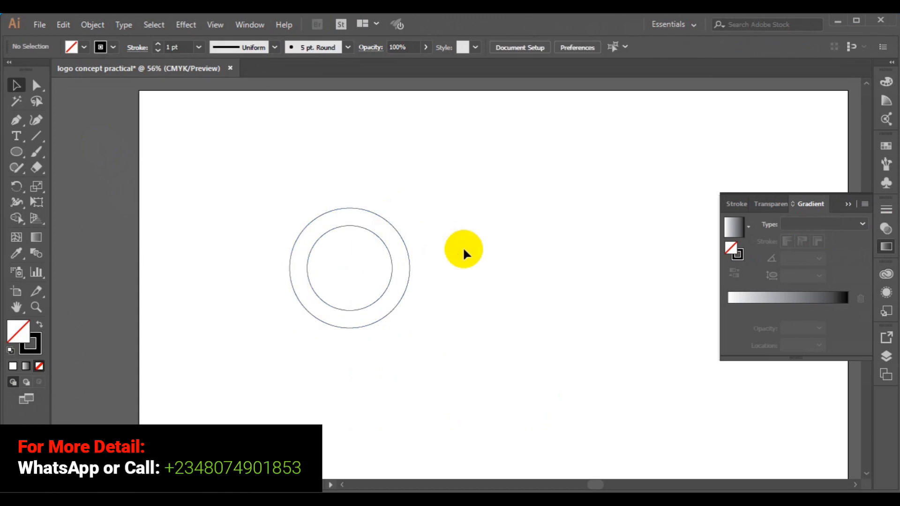
left_click(391, 273)
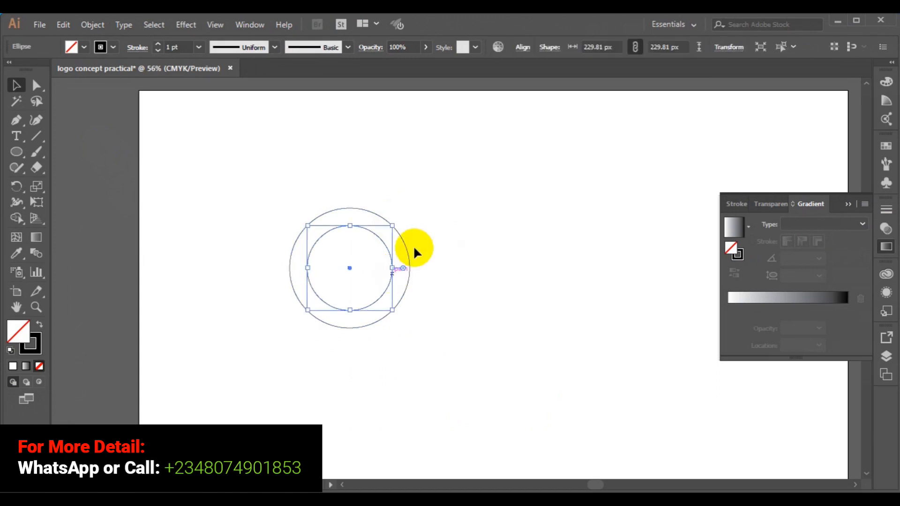
left_click_drag(394, 225, 391, 227)
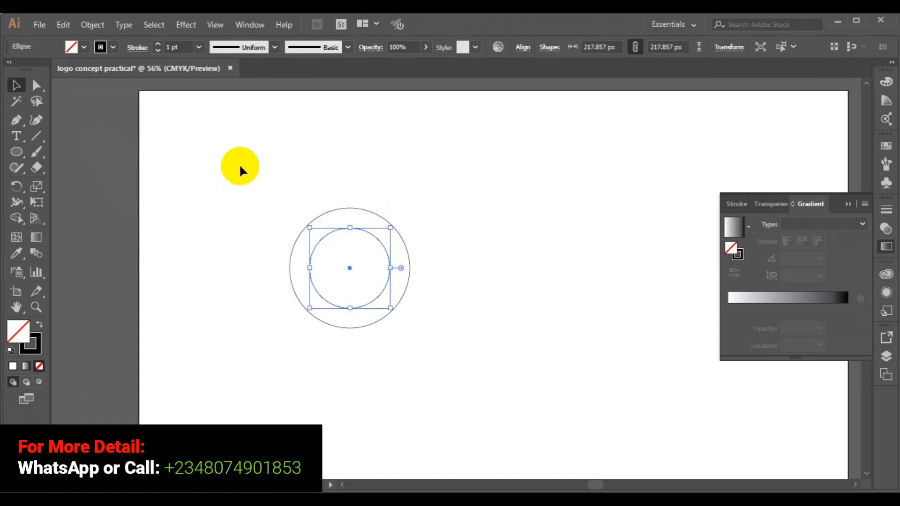
Select both concentric circles and group them
left_click_drag(240, 167, 465, 350)
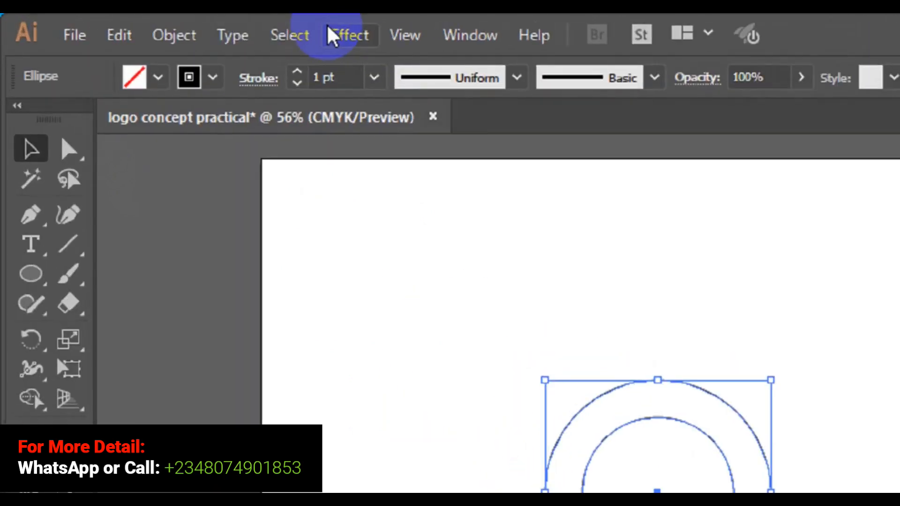
left_click(175, 36)
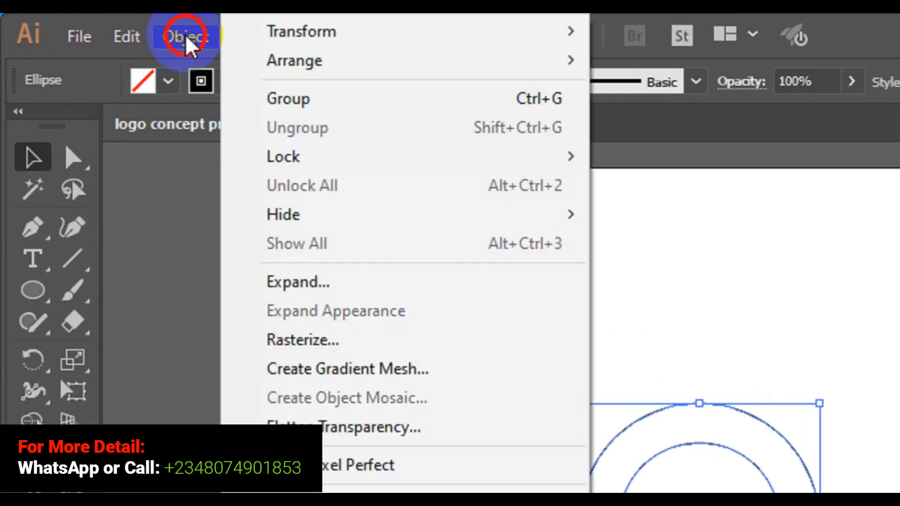
left_click(347, 94)
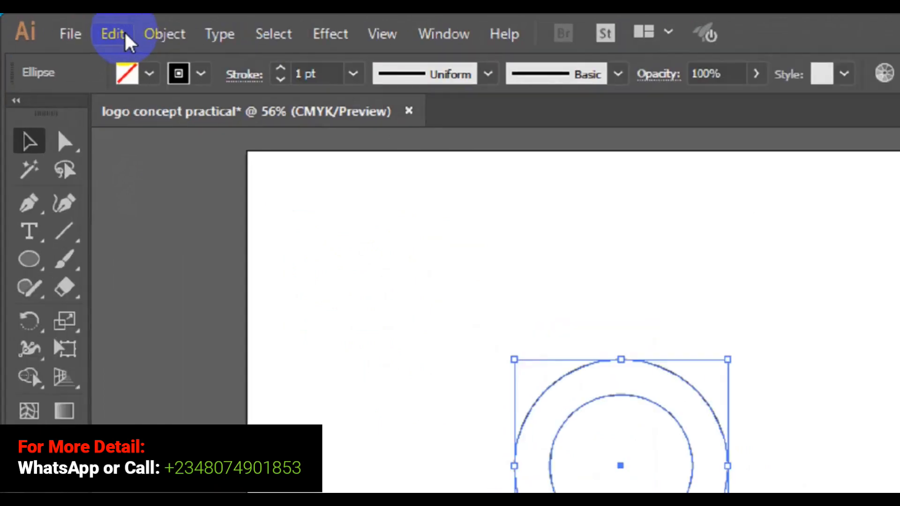
Duplicate the circle group in place and move the copy horizontally to the right so the two rings overlap
left_click(127, 36)
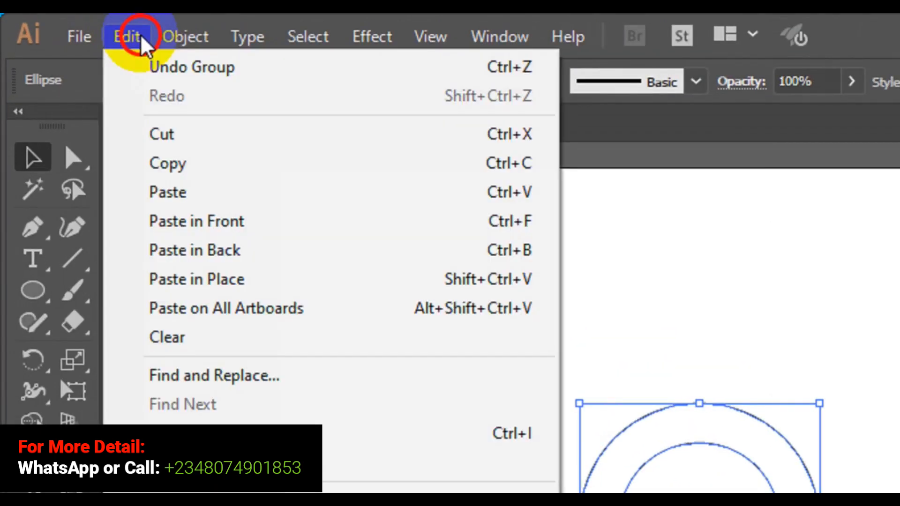
left_click(176, 163)
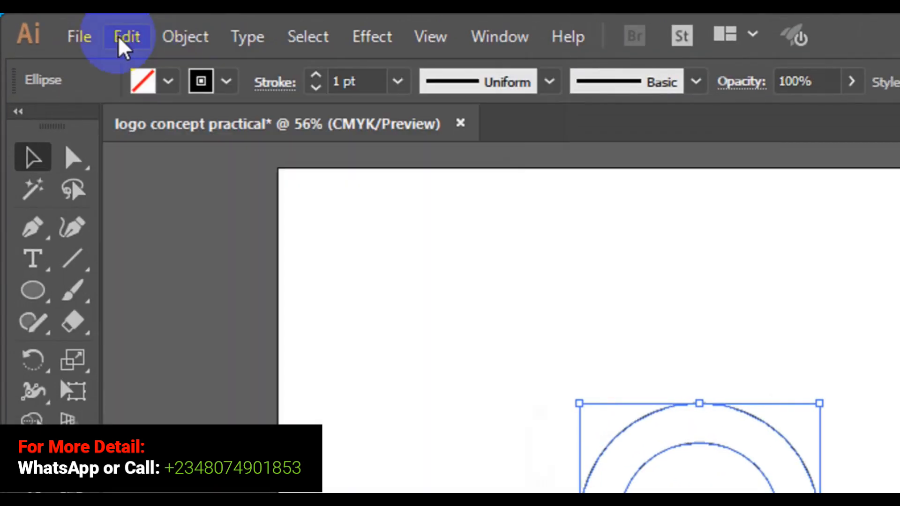
left_click(125, 38)
left_click(201, 221)
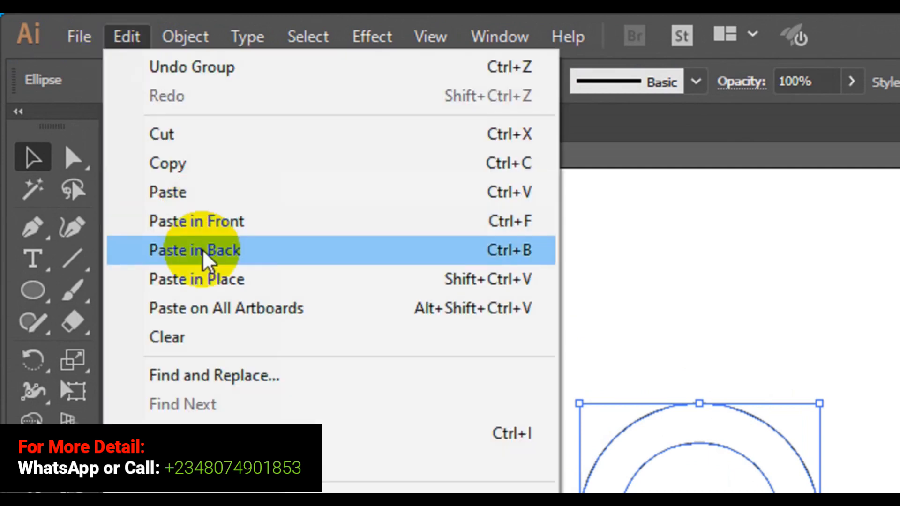
left_click(204, 279)
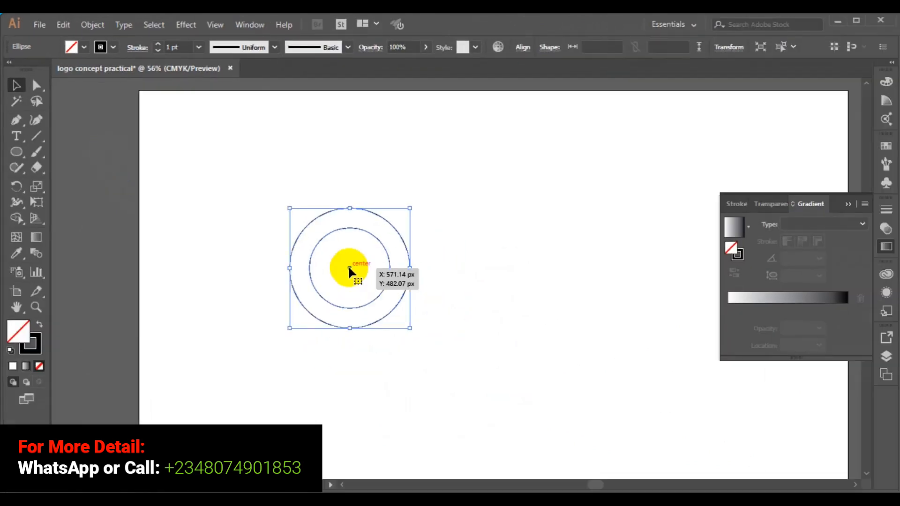
left_click_drag(349, 268, 429, 271)
left_click_drag(428, 269, 400, 269)
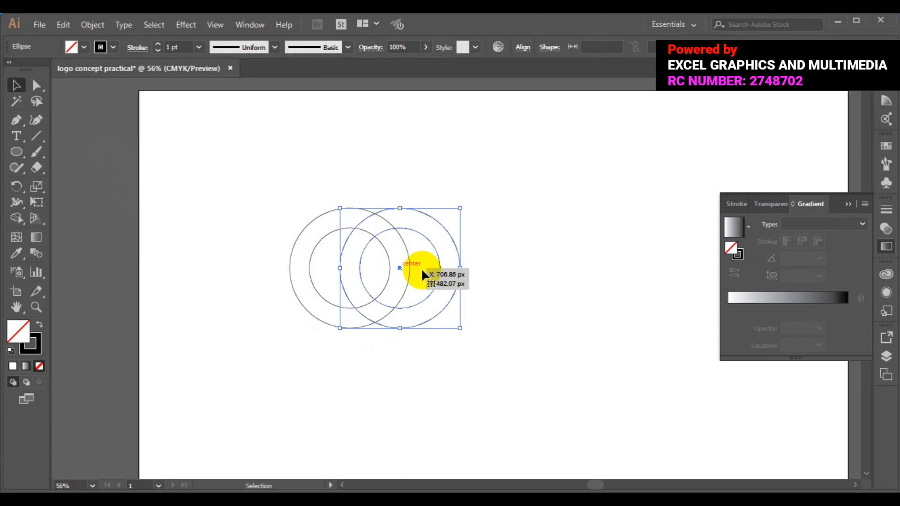
Select both ring groups, try aligning them on their horizontal centers, and undo the alignment
left_click(310, 268, "shift")
left_click(310, 268, "shift")
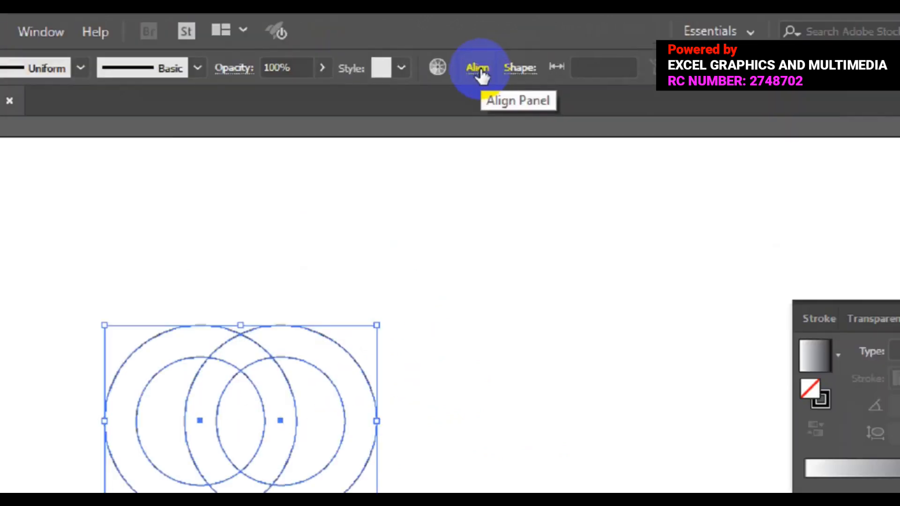
left_click(466, 78)
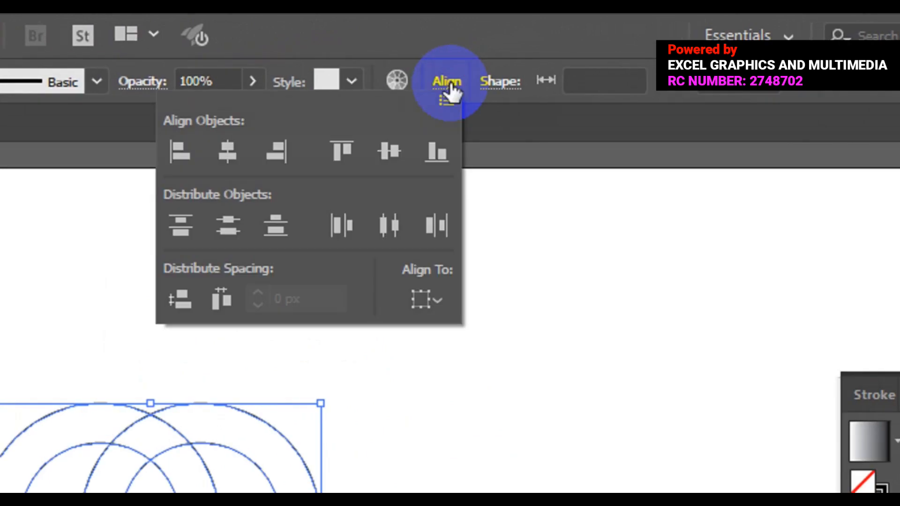
left_click(241, 156)
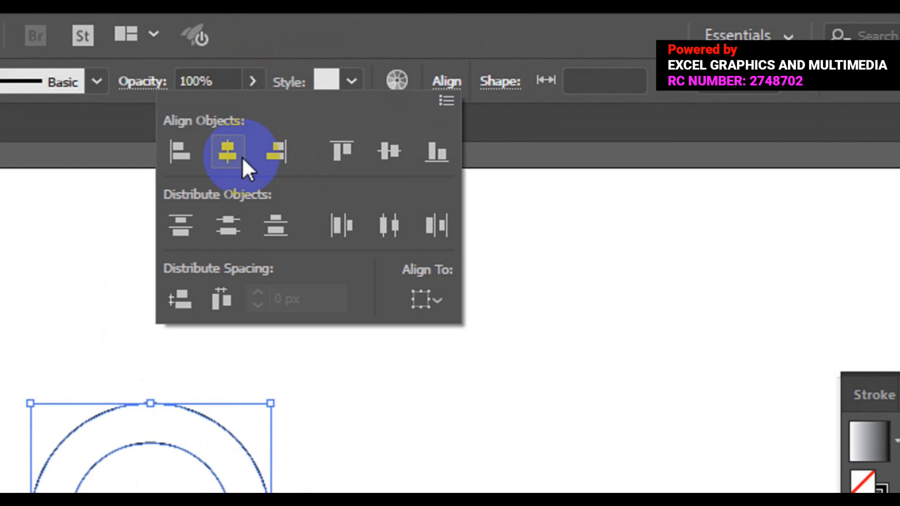
key("Escape")
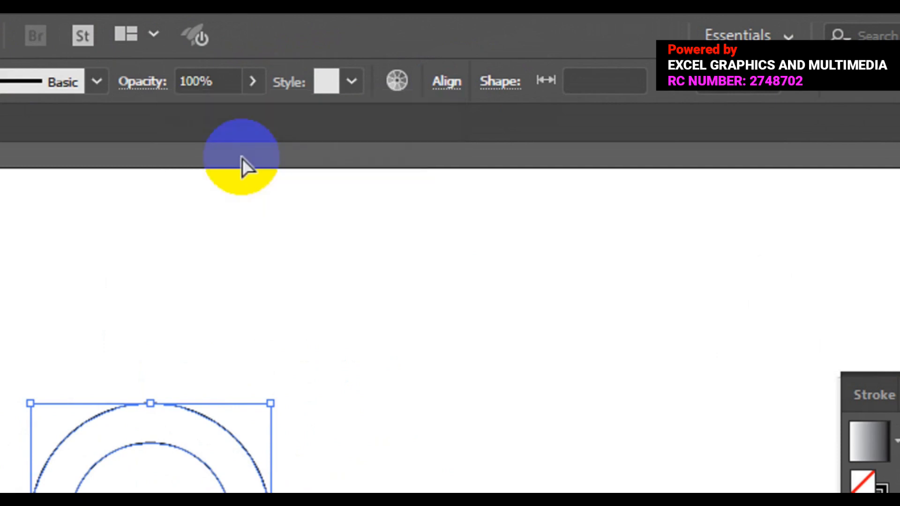
key("ctrl+z")
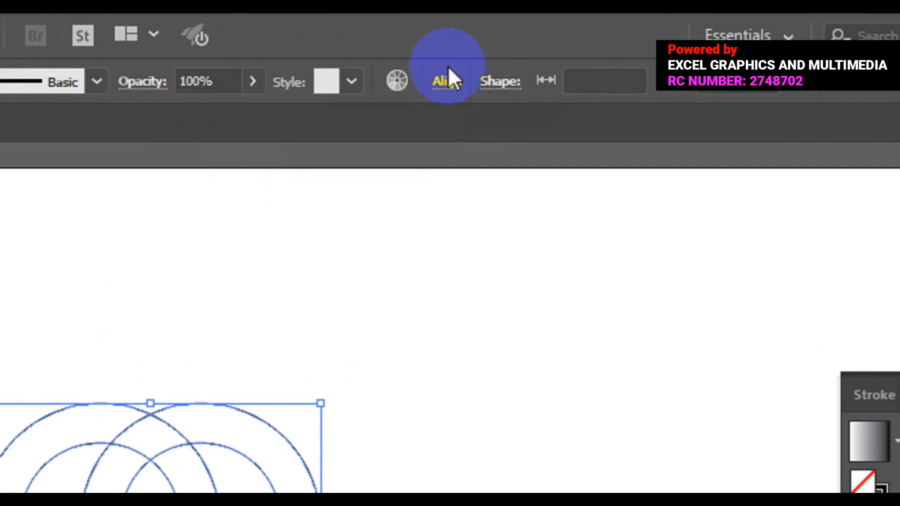
Align the two overlapping ring groups on their vertical centers and deselect them
left_click(446, 88)
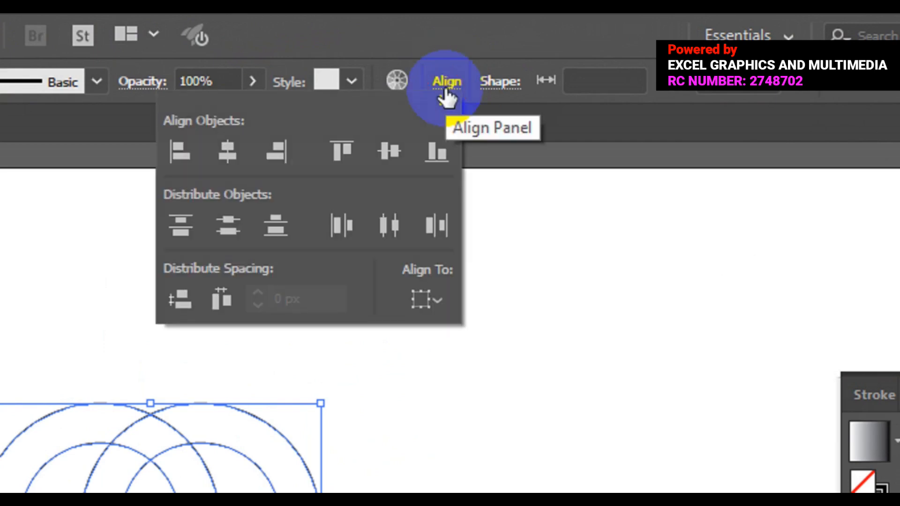
left_click(392, 154)
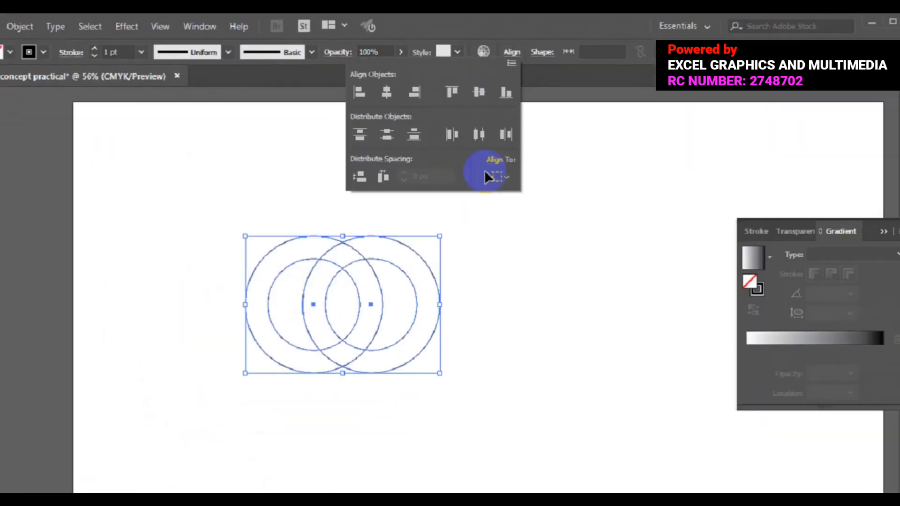
left_click(540, 283)
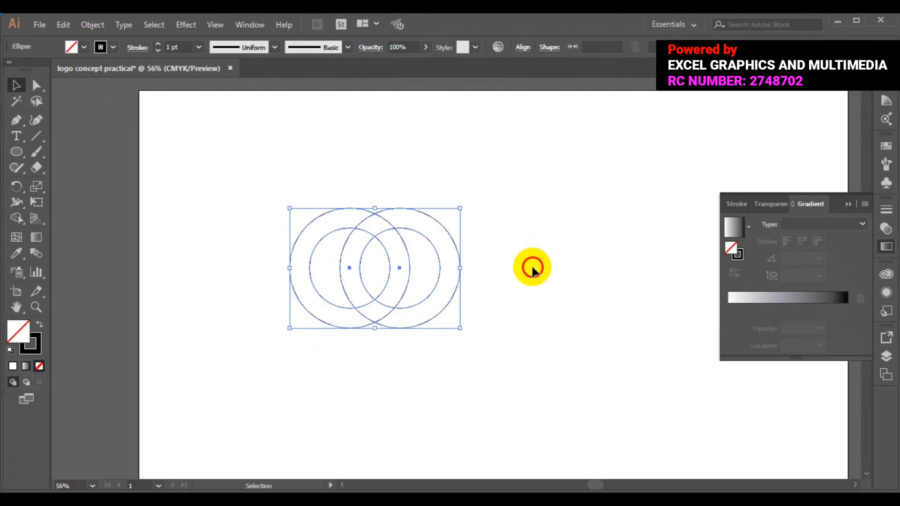
left_click(531, 265)
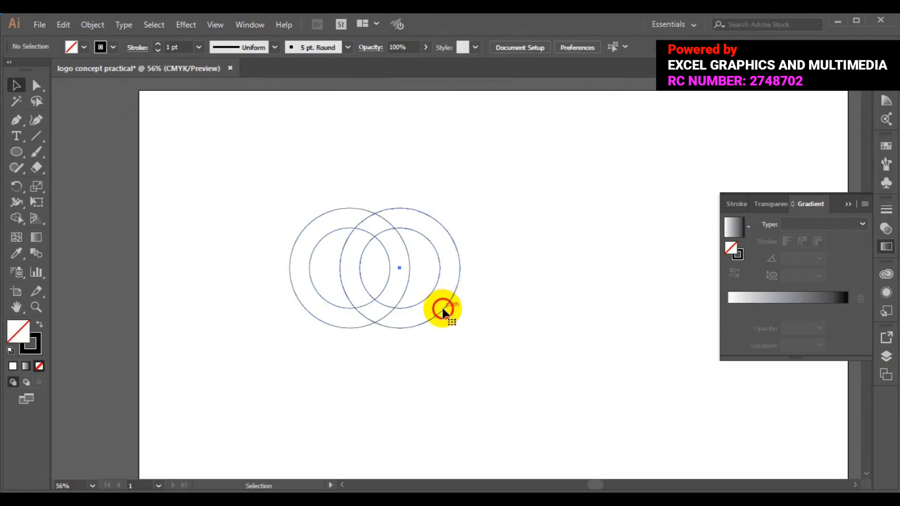
Duplicate the right ring group in place and move the copy about 73 px left and 130 px down, overlapping both upper rings
left_click(442, 309)
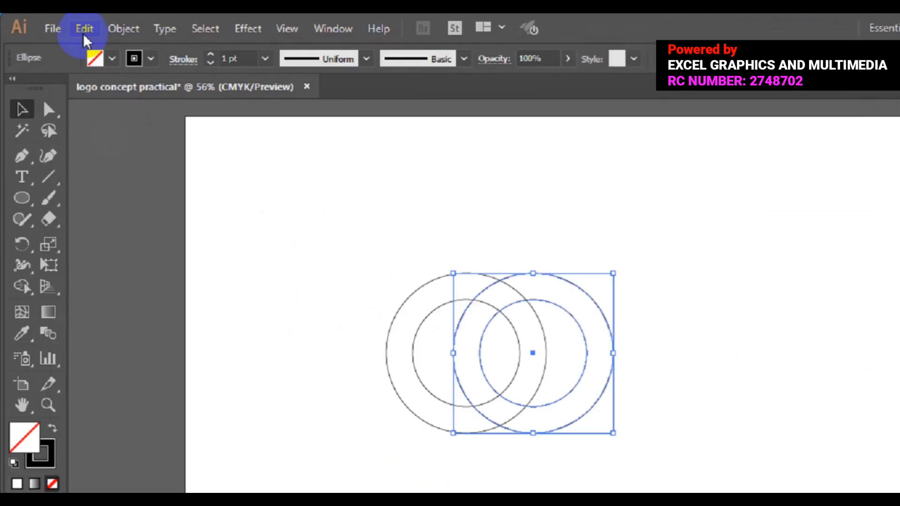
left_click(112, 35)
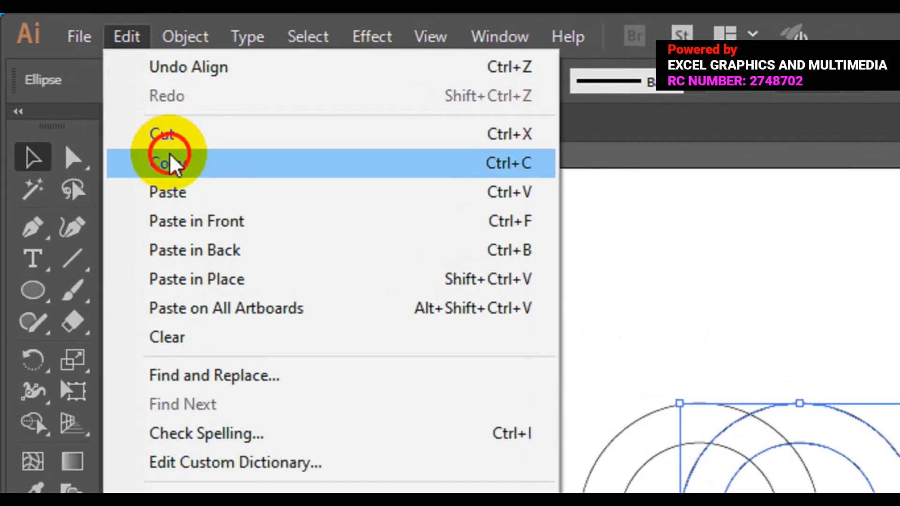
left_click(173, 163)
left_click(129, 42)
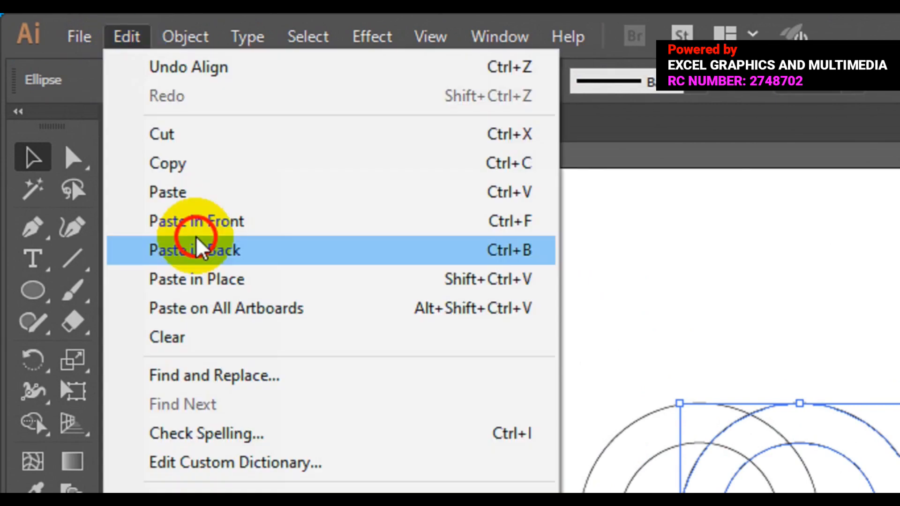
left_click(199, 281)
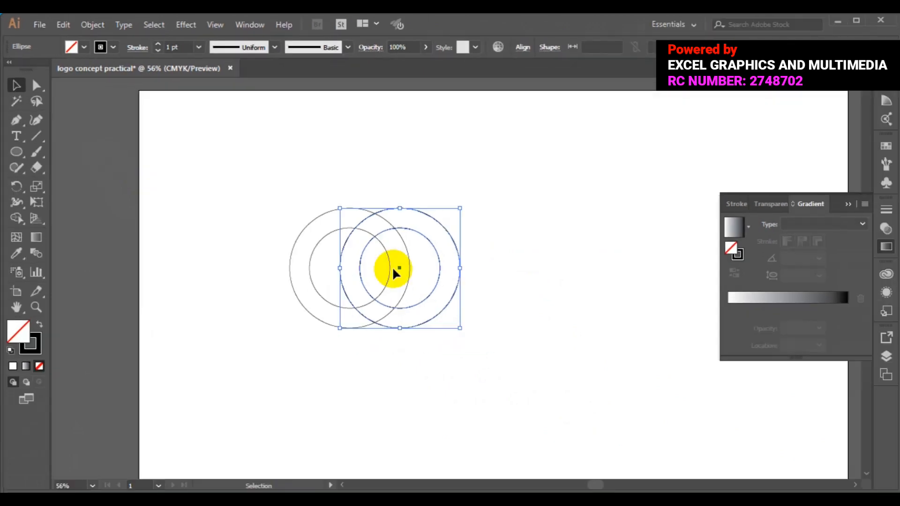
left_click(398, 269)
left_click_drag(398, 271, 373, 320)
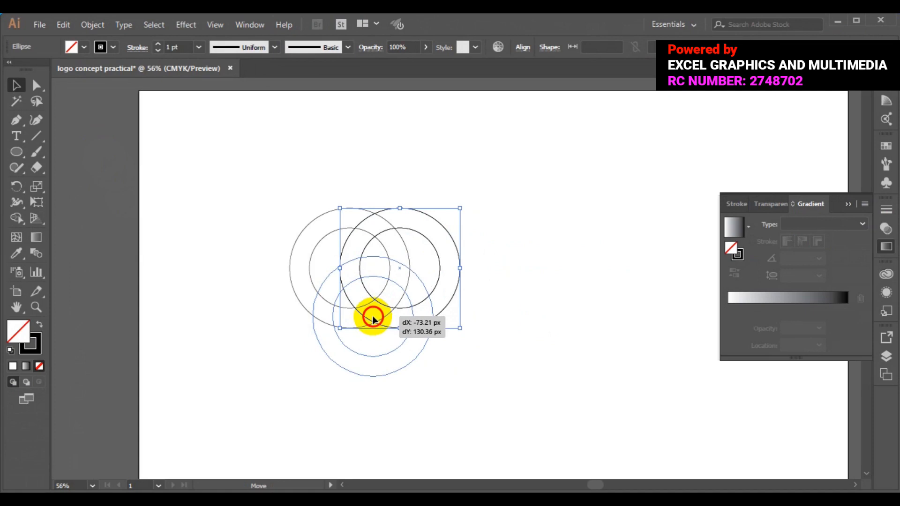
left_click_drag(373, 319, 373, 319)
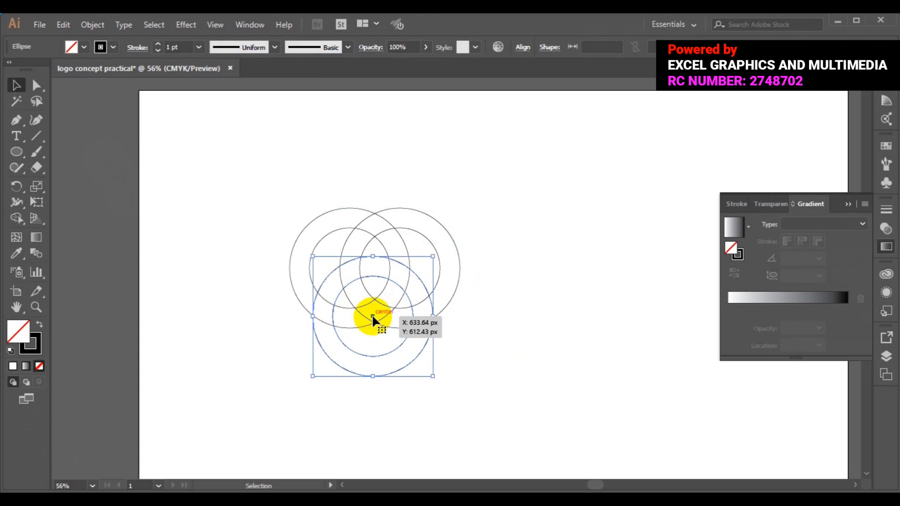
Select the two upper ring groups and group them together
left_click(333, 232)
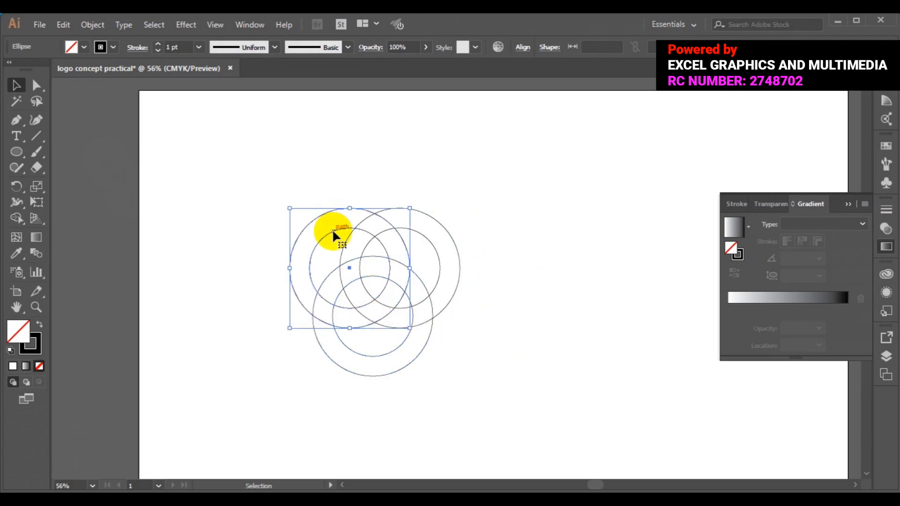
left_click(435, 249, "shift")
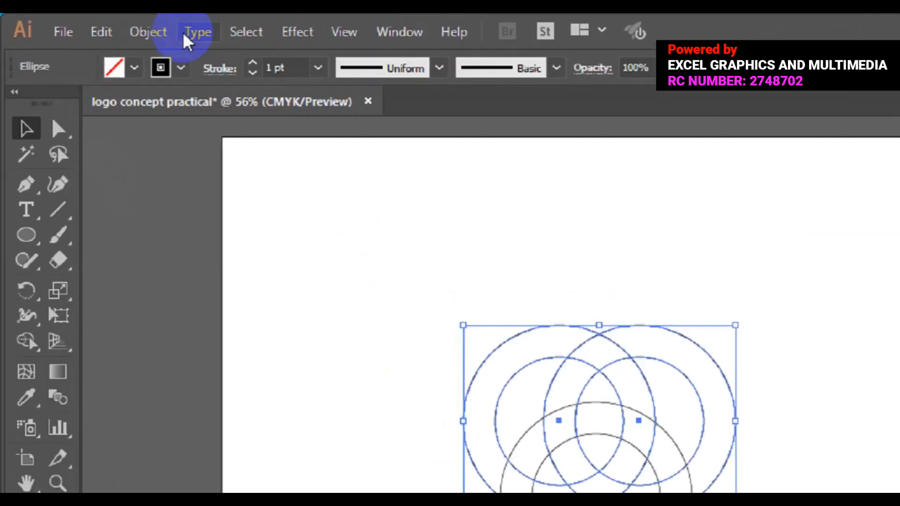
left_click(176, 34)
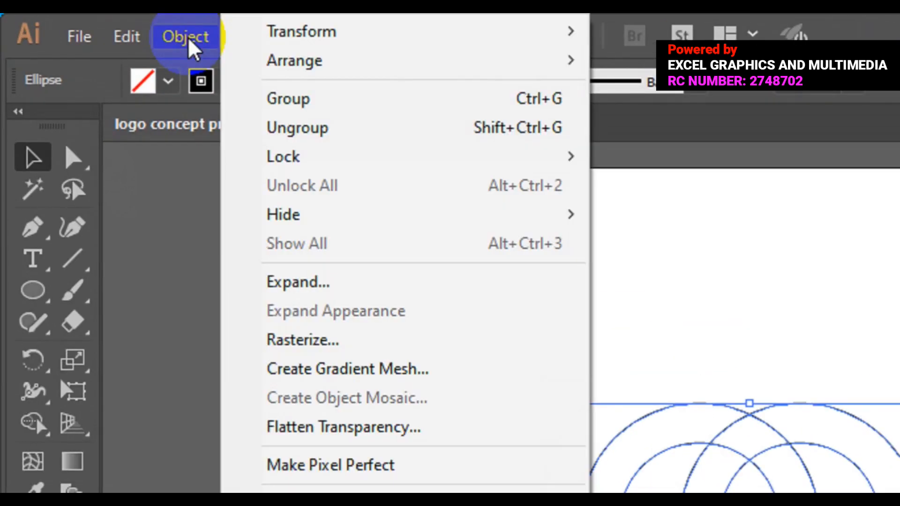
left_click(301, 96)
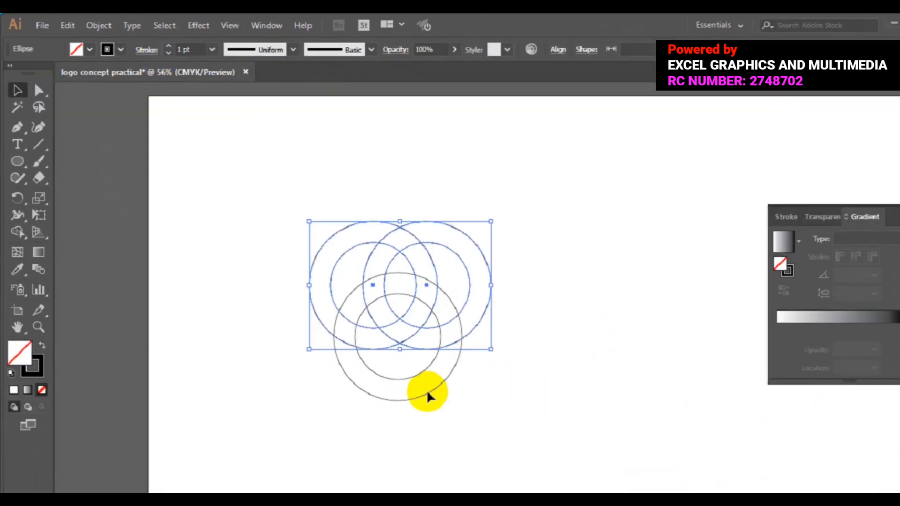
Select the lower ring group together with the upper pair of rings
left_click(427, 385)
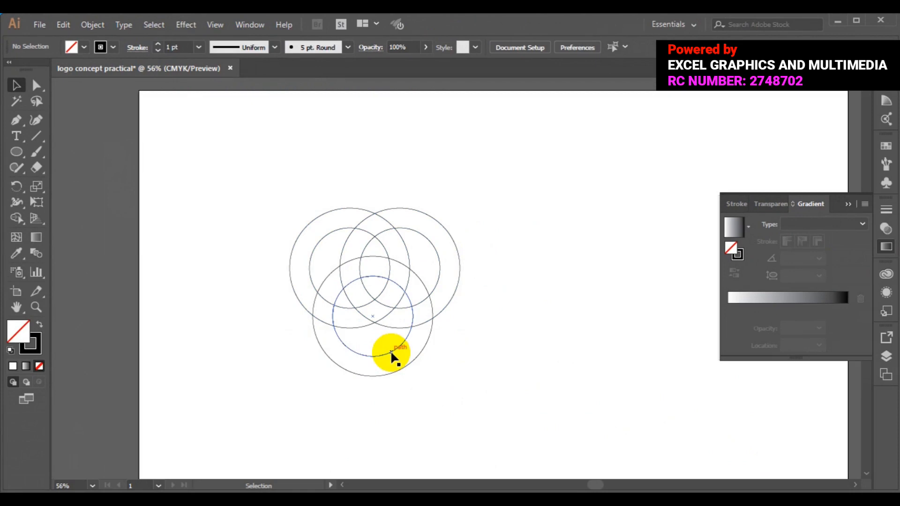
left_click(391, 353)
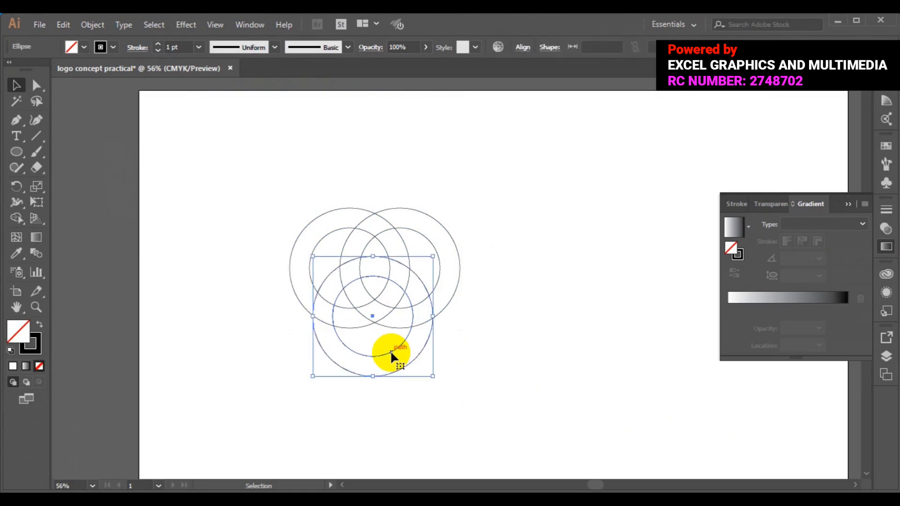
left_click(401, 228, "shift")
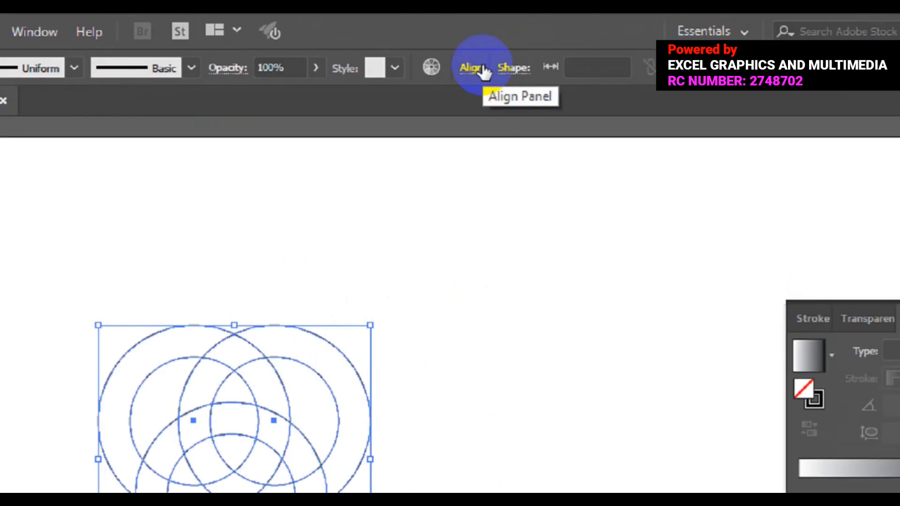
Try aligning the lower ring and the upper pair on their vertical centers, and undo the alignment
left_click(462, 77)
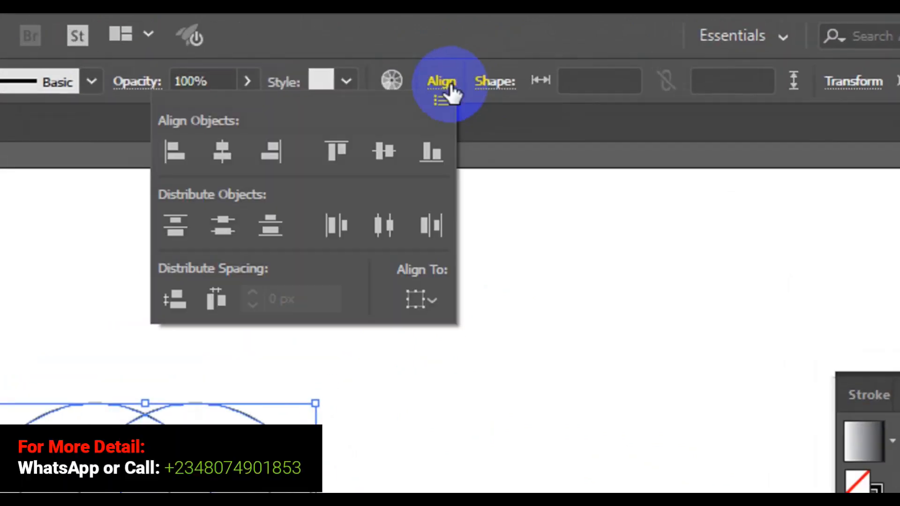
left_click(391, 150)
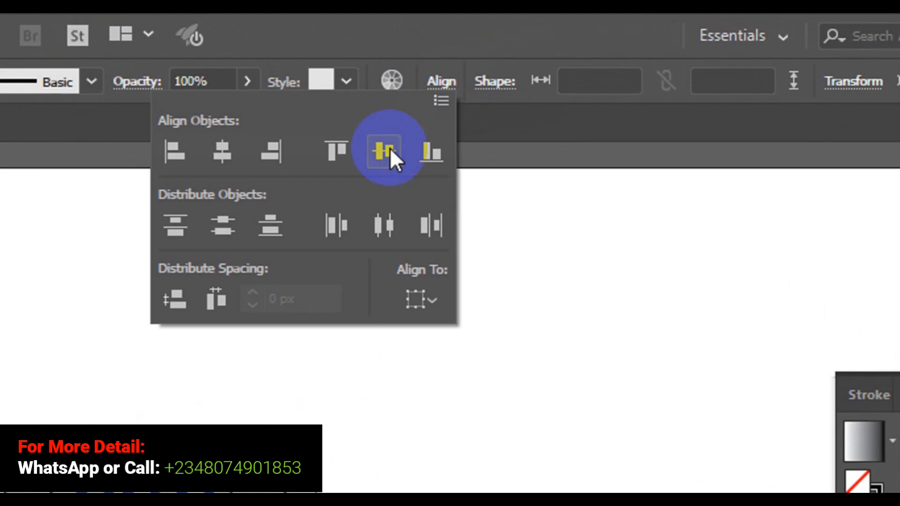
left_click(392, 174)
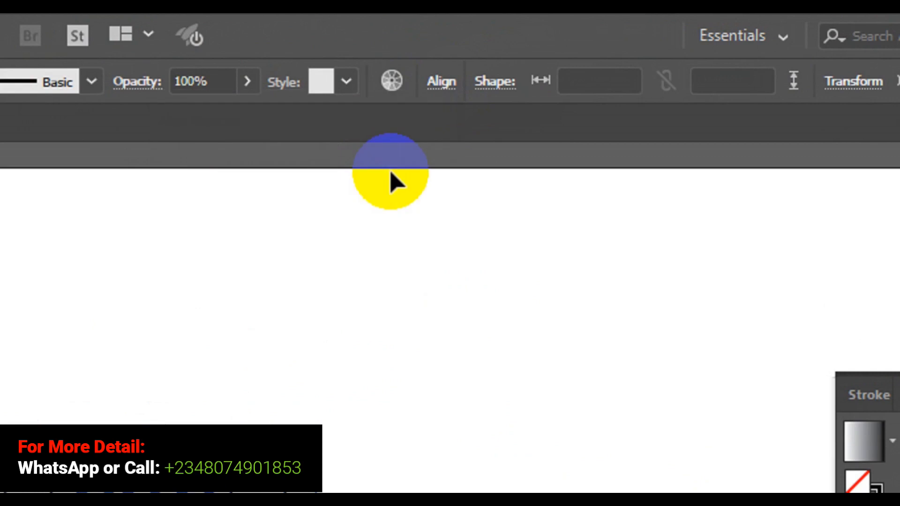
key("ctrl+z")
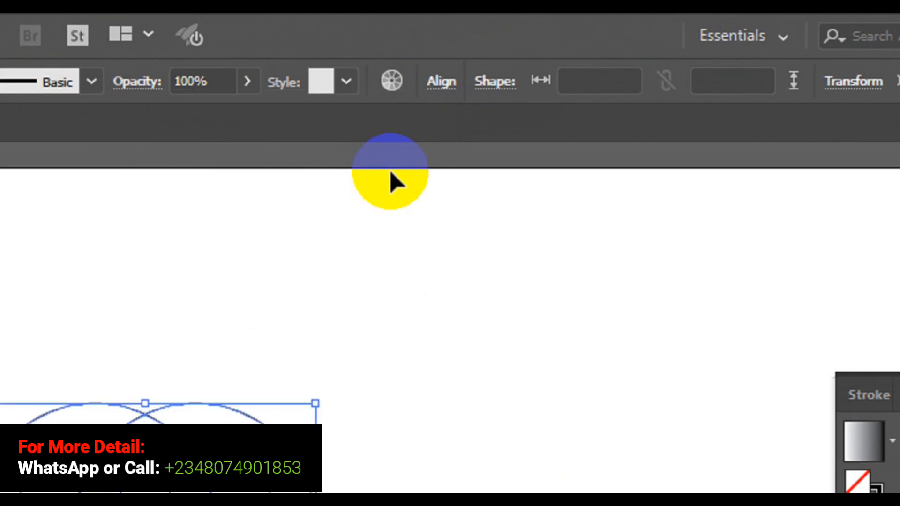
Align the lower ring and the upper pair on their horizontal centers
left_click(431, 88)
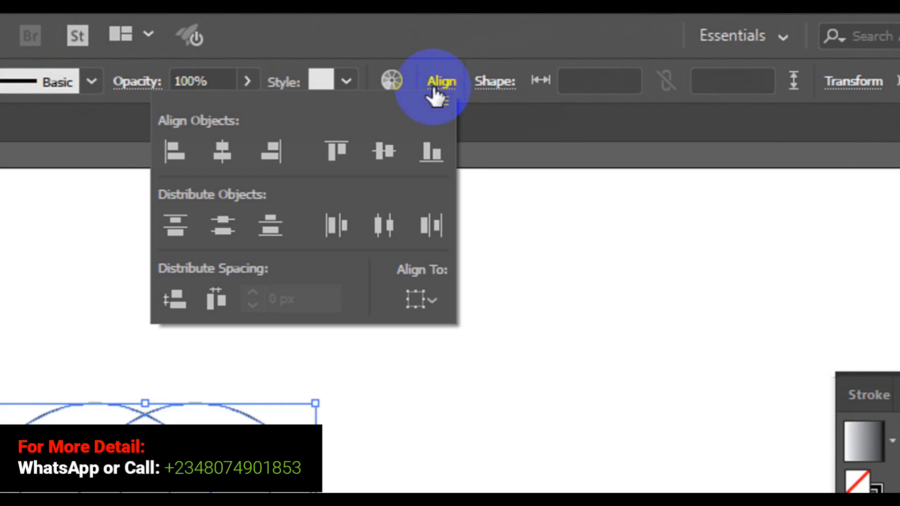
left_click(230, 151)
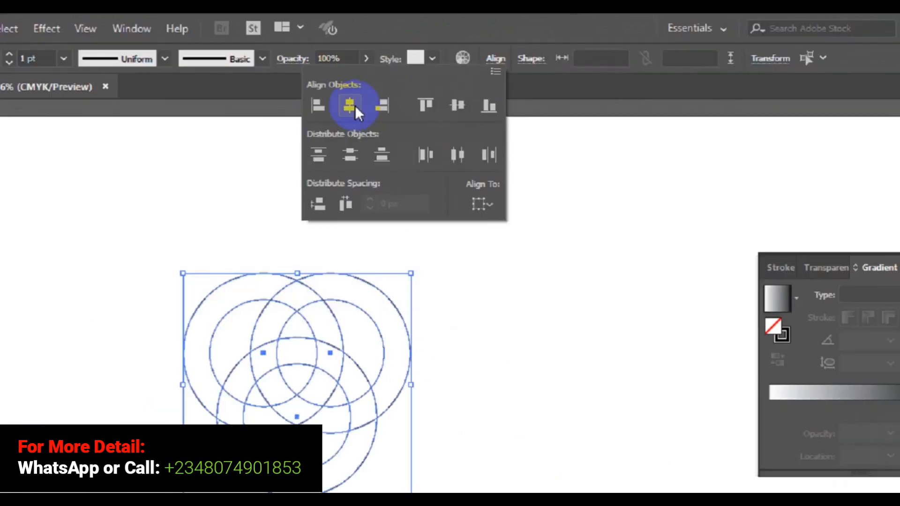
left_click(221, 260)
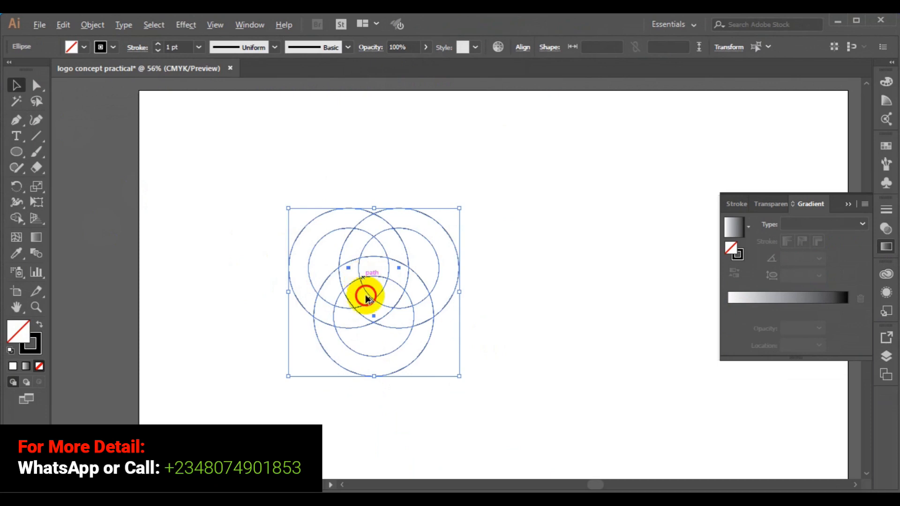
Try moving the whole three-ring design to the artboard's upper-left corner, and undo the move
left_click_drag(365, 301, 216, 167)
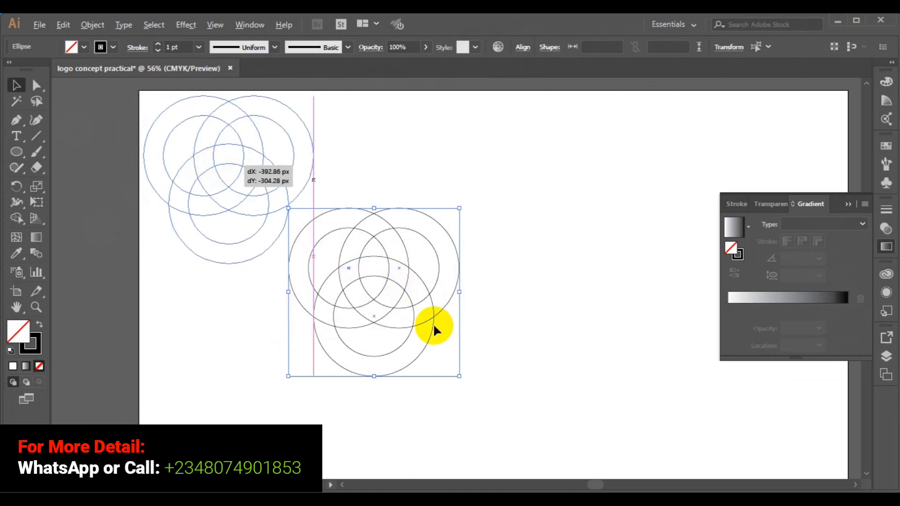
left_click_drag(216, 168, 215, 168)
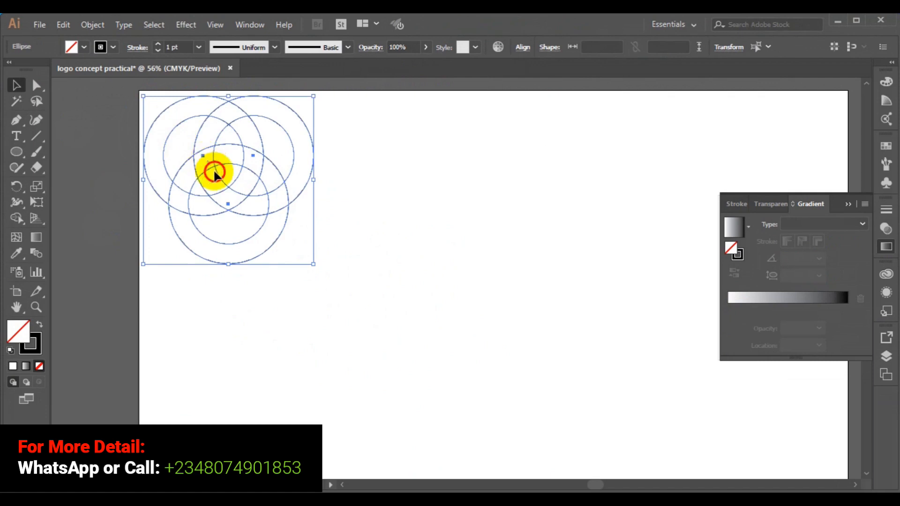
left_click_drag(225, 181, 226, 181)
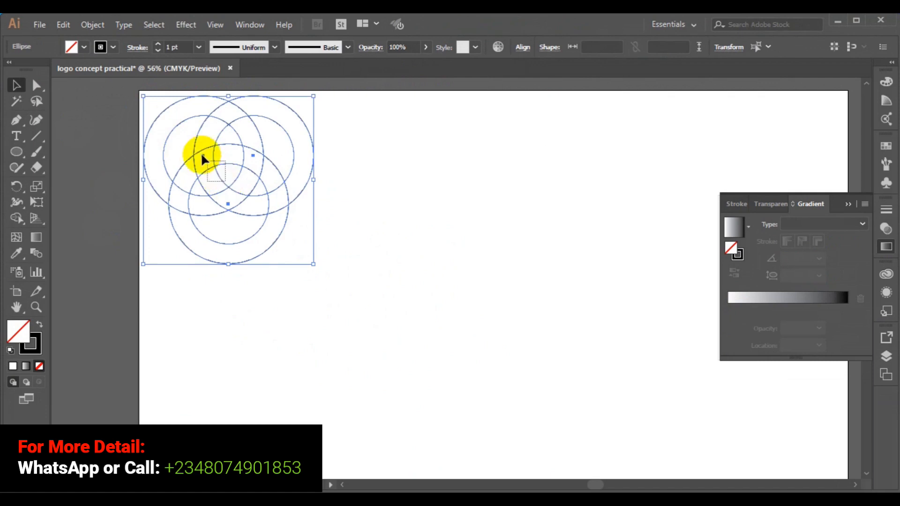
left_click(207, 164)
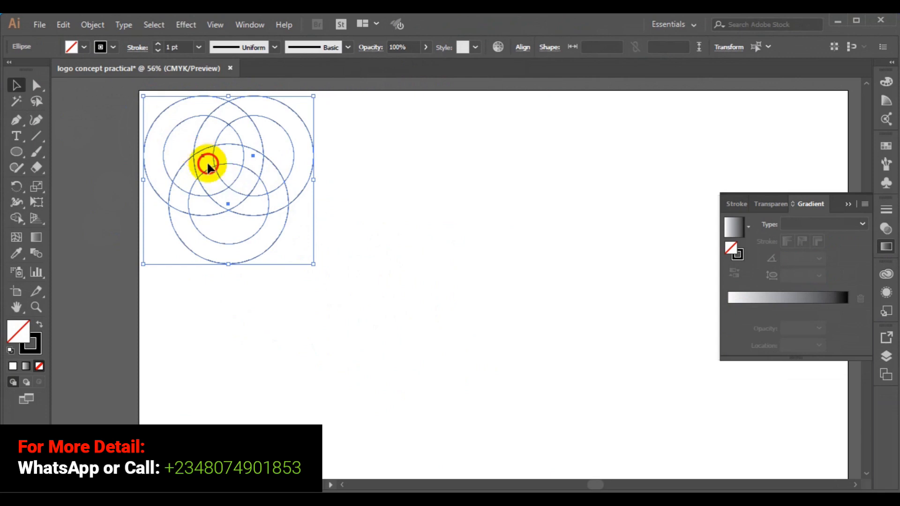
left_click_drag(207, 164, 265, 184)
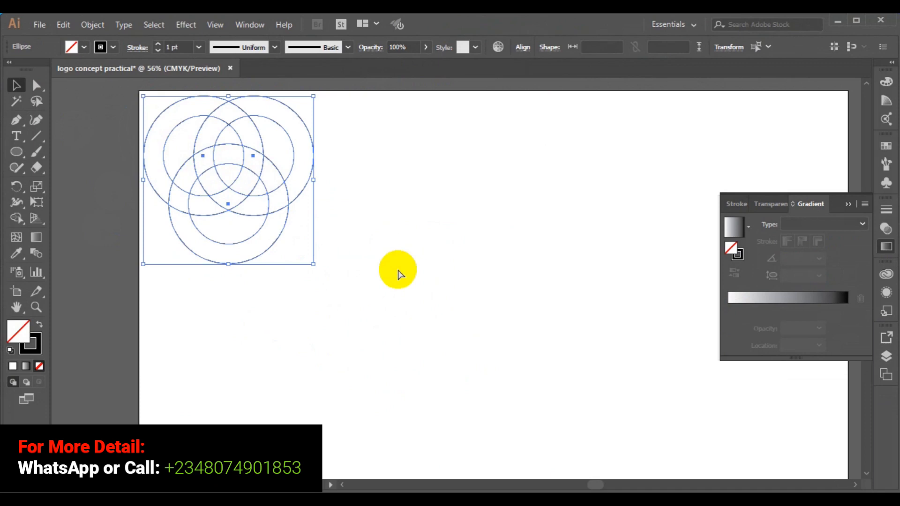
key("ctrl+shift+b")
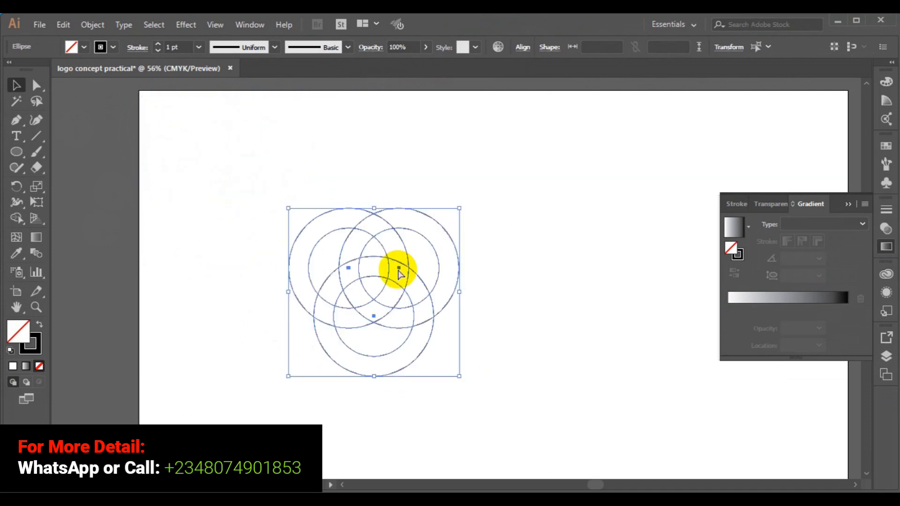
Duplicate the three-ring design in place and move the copy to the upper-right area of the artboard as a spare
left_click(65, 26)
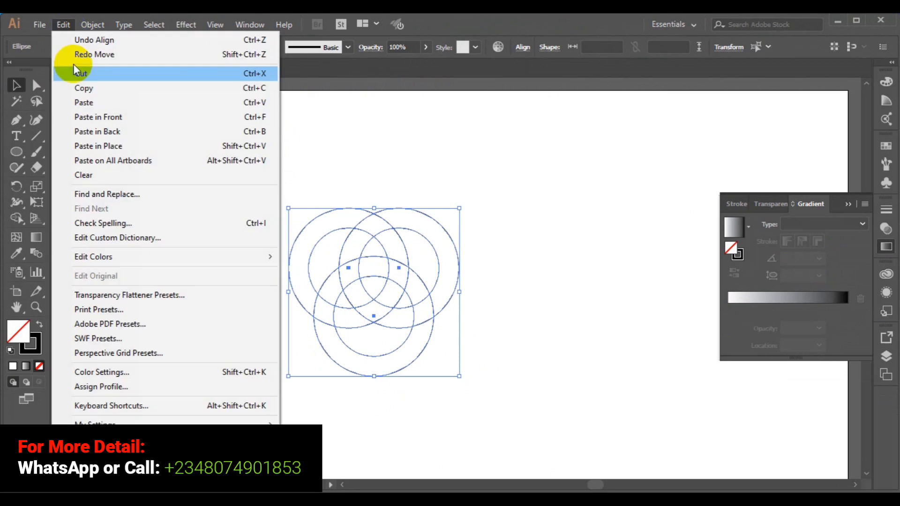
left_click(96, 93)
left_click(69, 26)
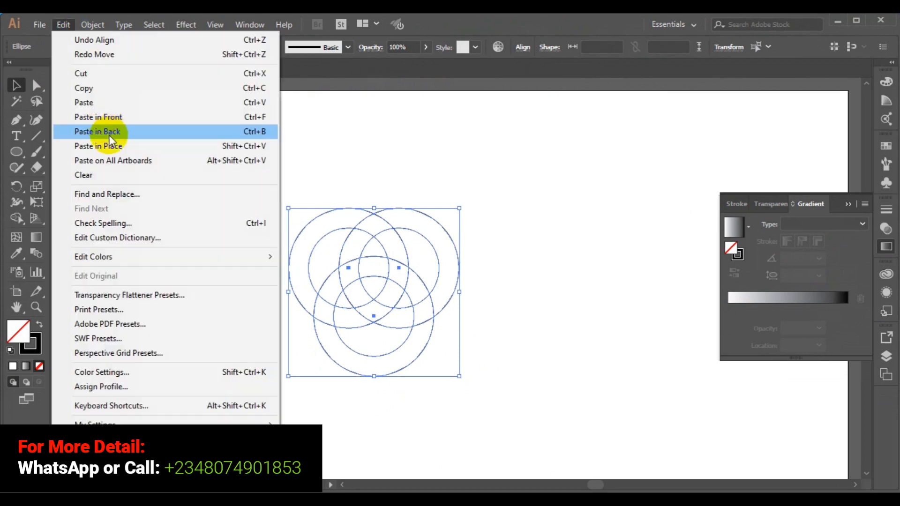
left_click(110, 146)
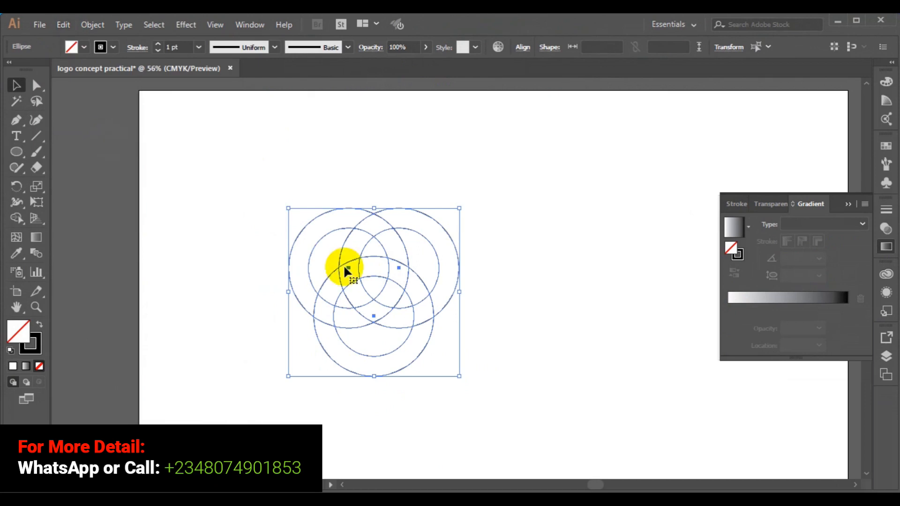
left_click_drag(398, 251, 598, 175)
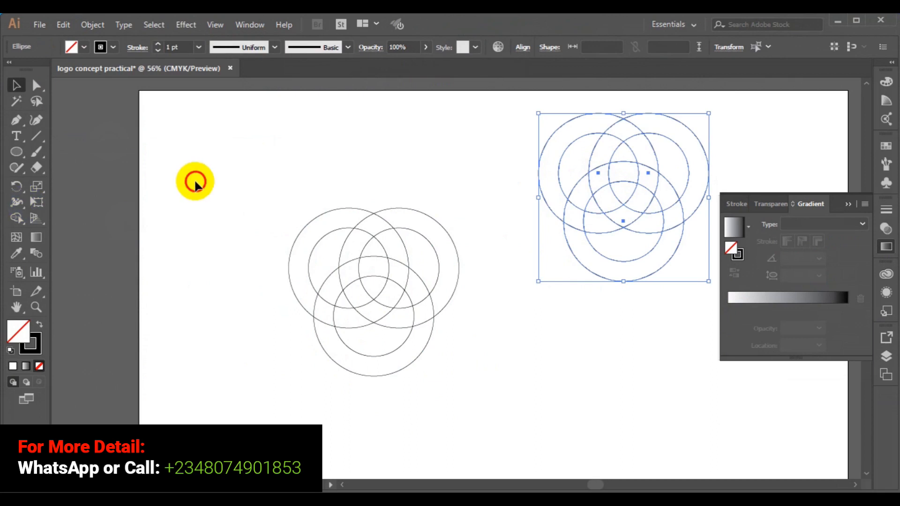
Select the central three-ring design and merge the upper arch segments into one continuous band with the Shape Builder
left_click_drag(195, 182, 437, 344)
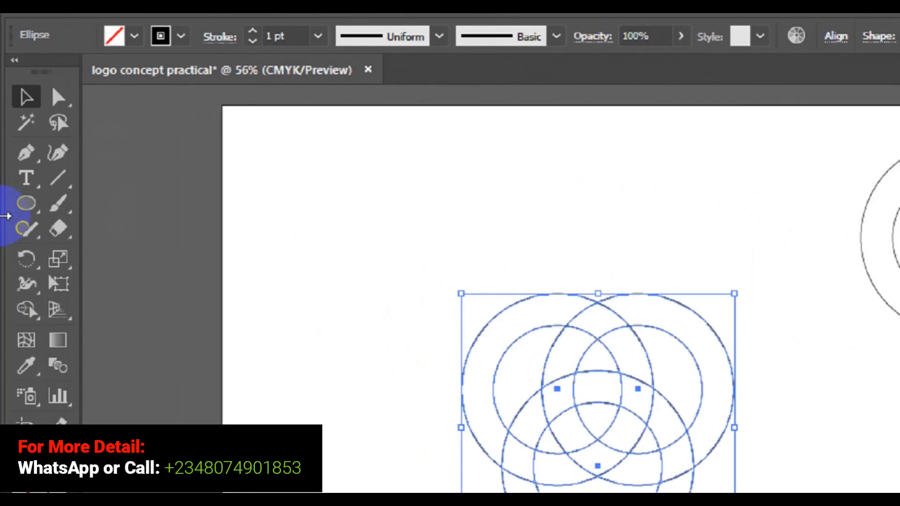
left_click(31, 331)
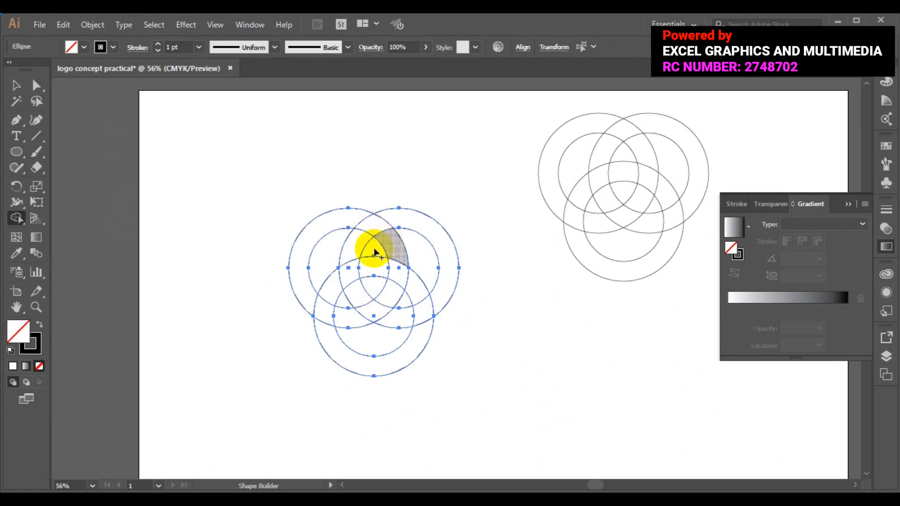
mouse_move(358, 297)
left_mouse_down()
mouse_move(351, 251)
mouse_move(368, 225)
mouse_move(386, 241)
left_mouse_up()
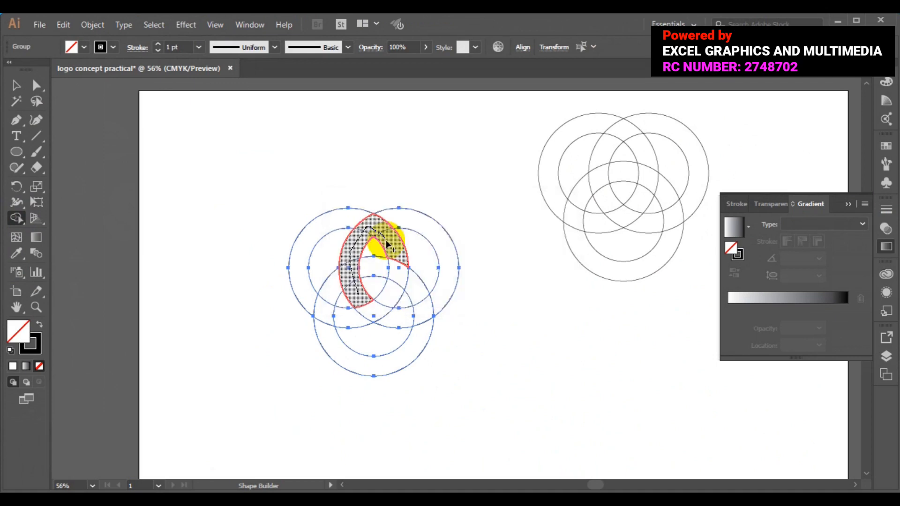
left_click_drag(387, 243, 387, 244)
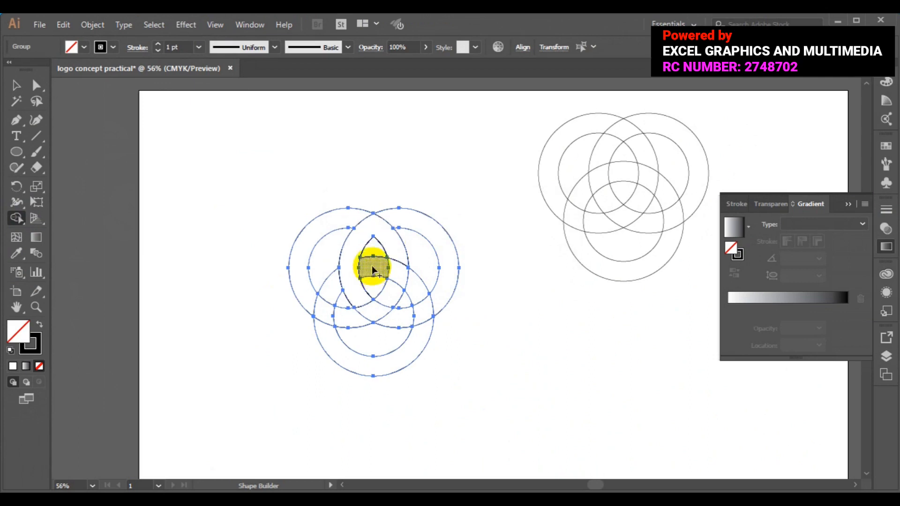
Merge the segments of the lower-right and lower-left arches into two more bands, interlacing all three into a knot
mouse_move(378, 267)
left_mouse_down()
mouse_move(412, 280)
mouse_move(421, 307)
mouse_move(405, 317)
left_mouse_up()
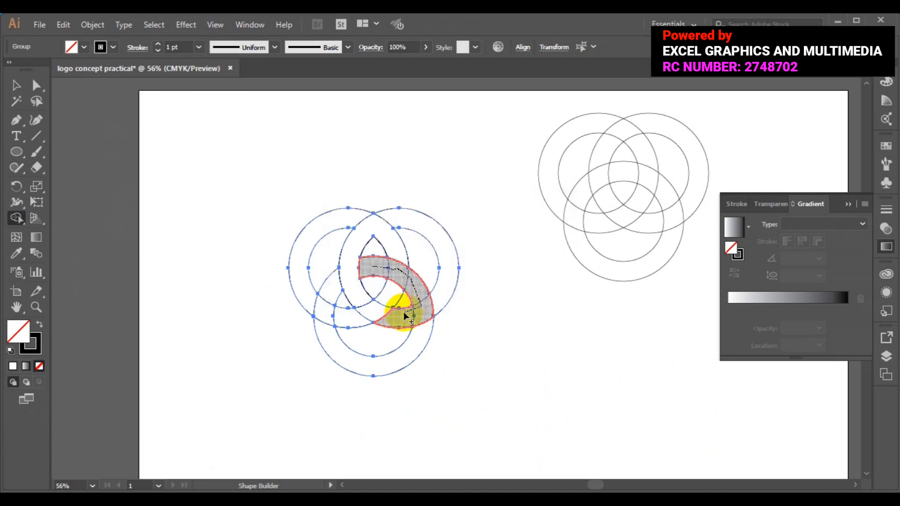
left_click(336, 289)
mouse_move(336, 289)
left_mouse_down()
mouse_move(325, 307)
mouse_move(339, 318)
mouse_move(366, 319)
mouse_move(388, 303)
left_mouse_up()
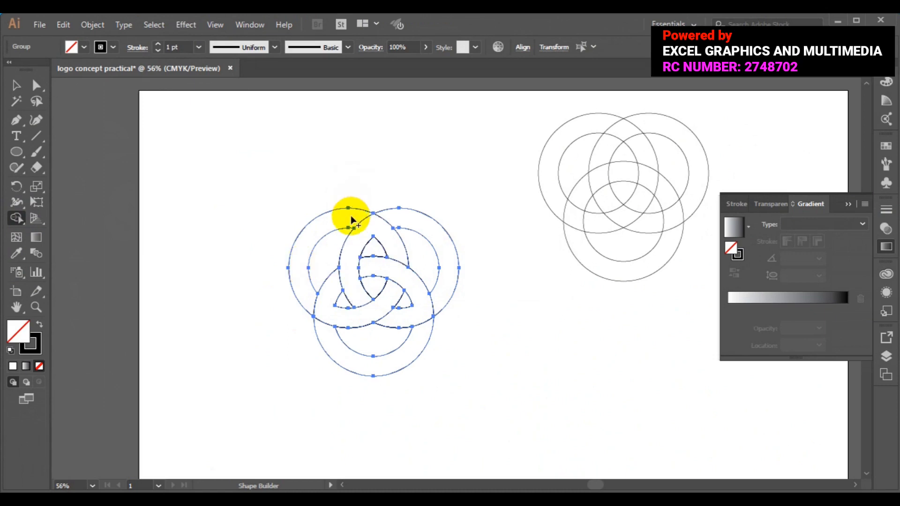
Merge the two leftover crescents outside the knot in the upper-left ring, and try erasing the merged region
left_click(330, 231)
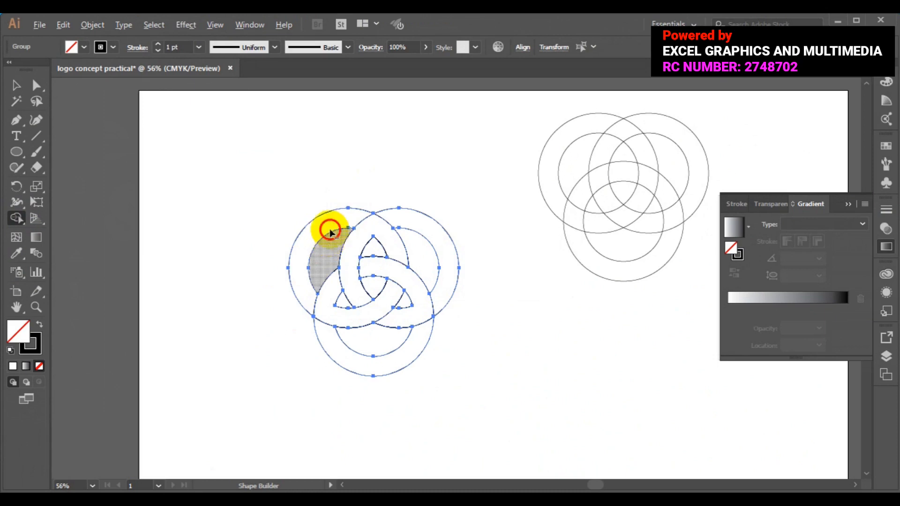
left_click_drag(330, 231, 326, 204)
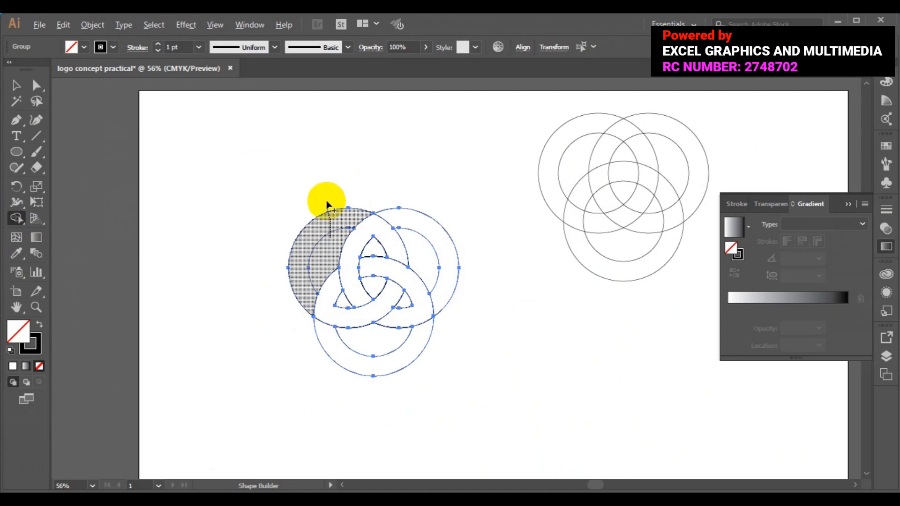
left_click_drag(327, 205, 327, 205)
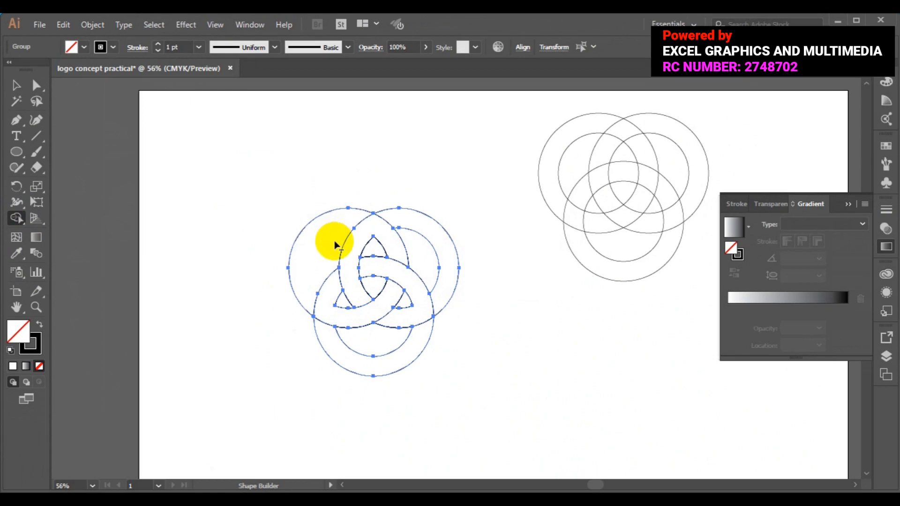
left_click_drag(326, 197, 334, 243)
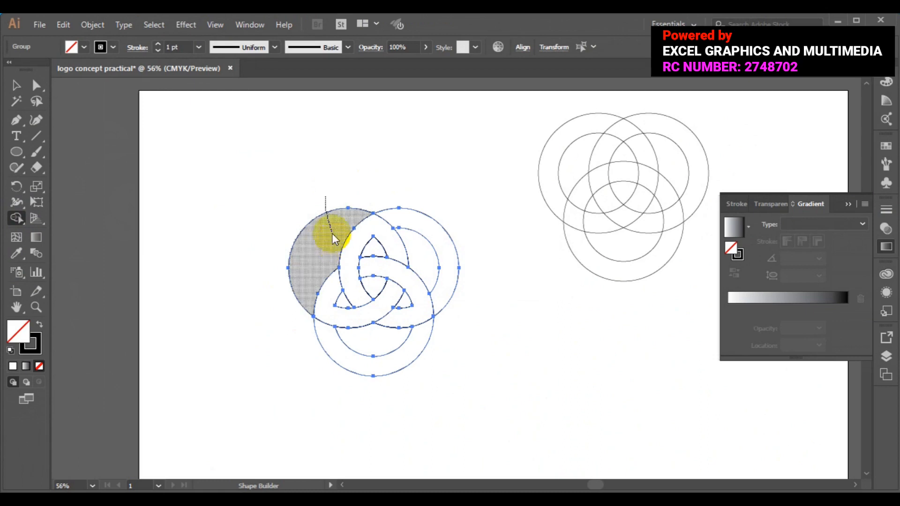
left_click_drag(332, 234, 332, 233)
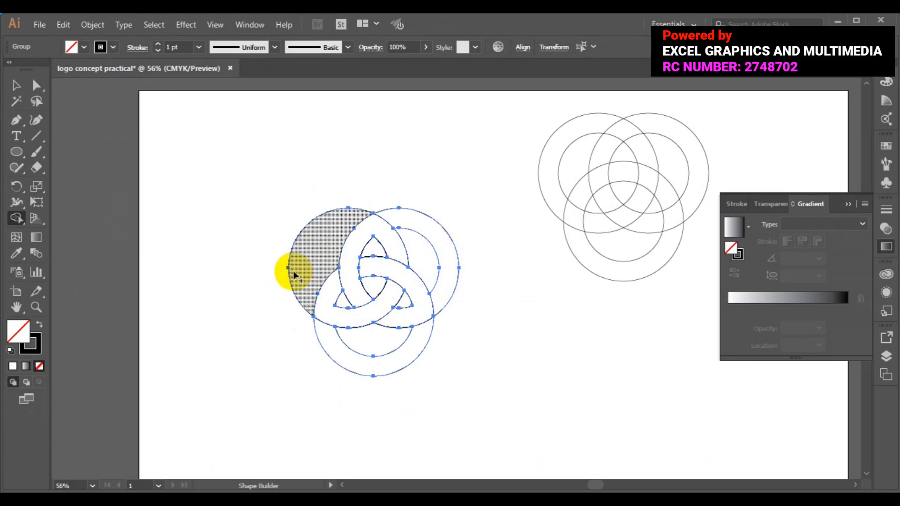
left_click(282, 274)
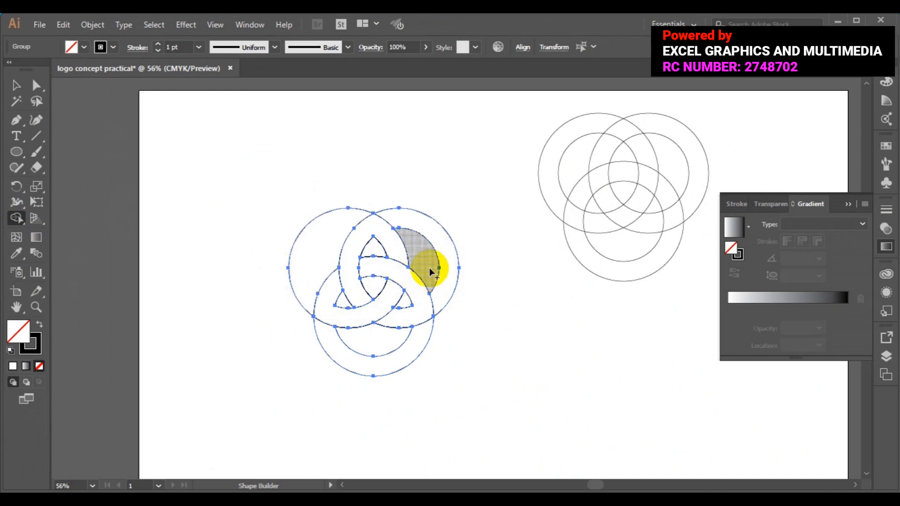
Merge the leftover crescents of the upper-right ring and of the lower ring into one region each
left_click_drag(430, 271, 467, 273)
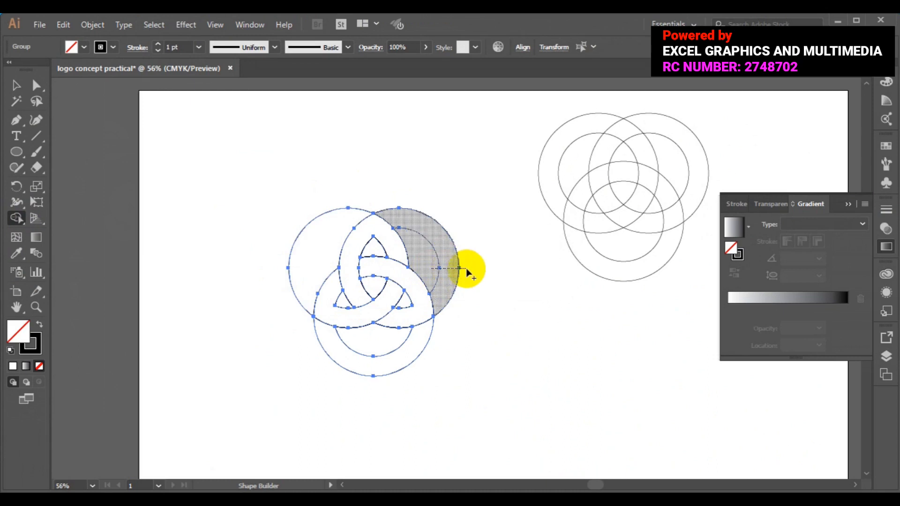
left_click_drag(467, 272, 468, 272)
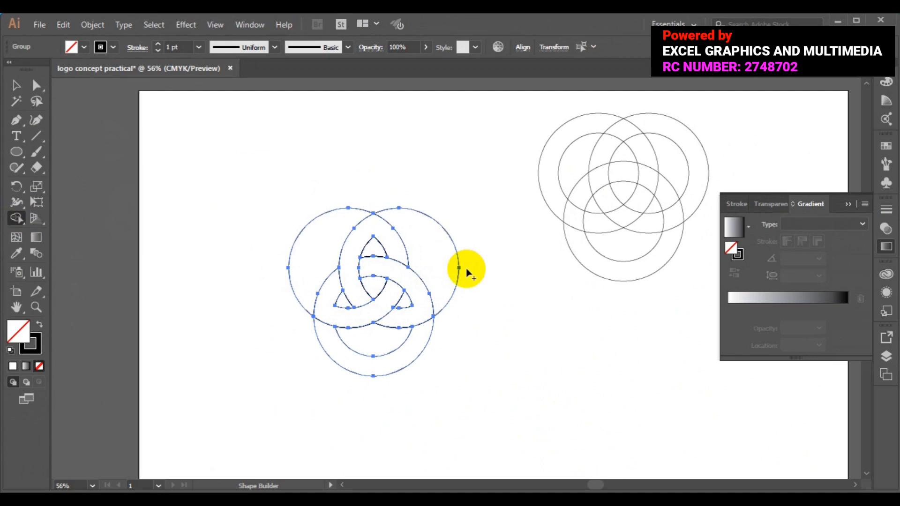
left_click_drag(377, 348, 378, 377)
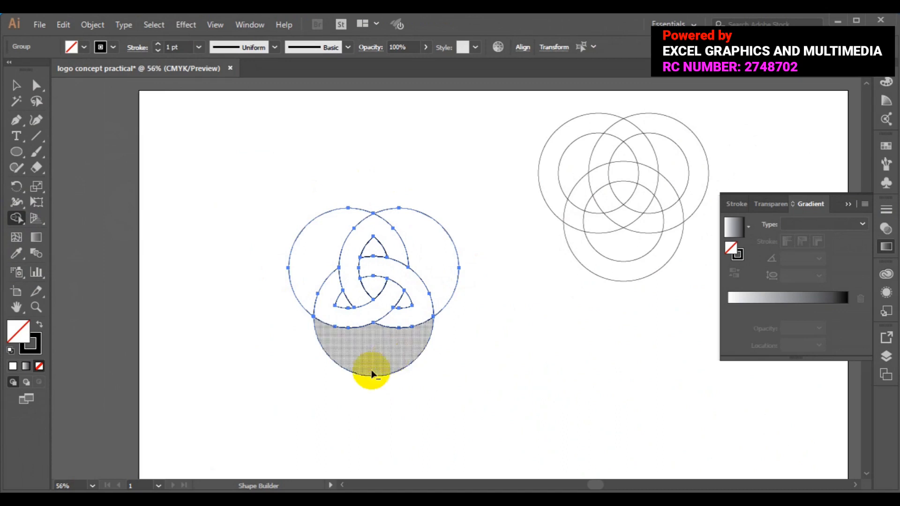
left_click(372, 381, "alt")
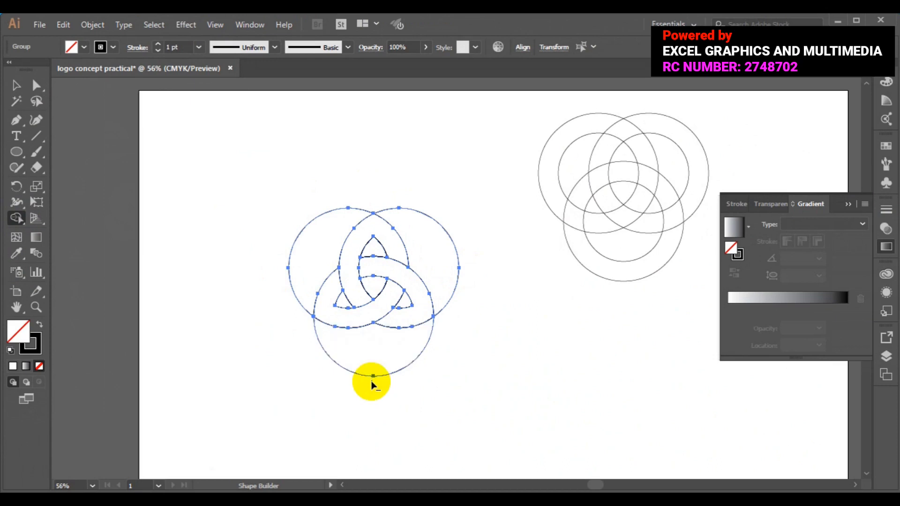
Ungroup the merged knot design and clear the selection
left_click(90, 24)
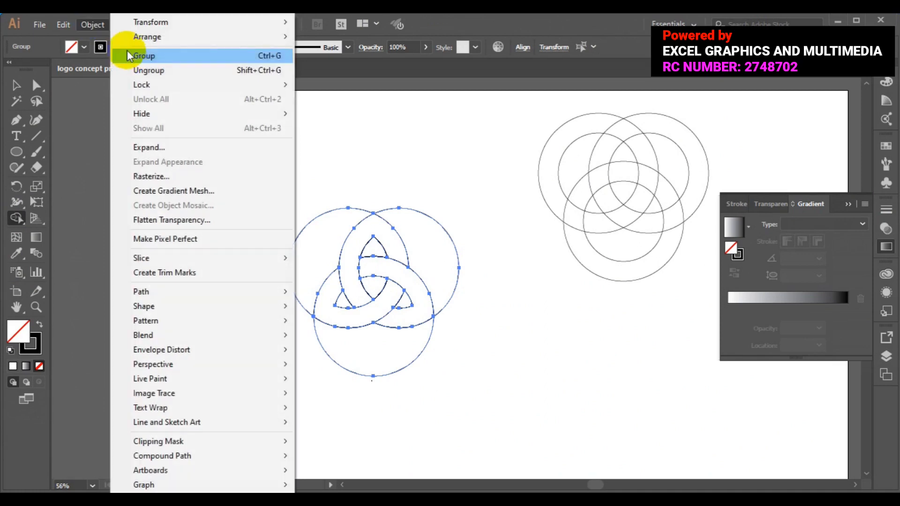
left_click(147, 68)
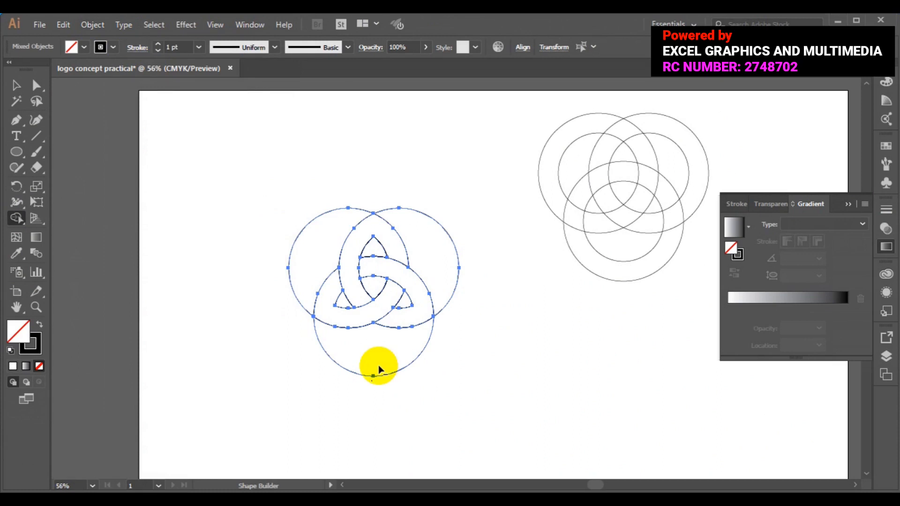
left_click(379, 380)
left_click(380, 379)
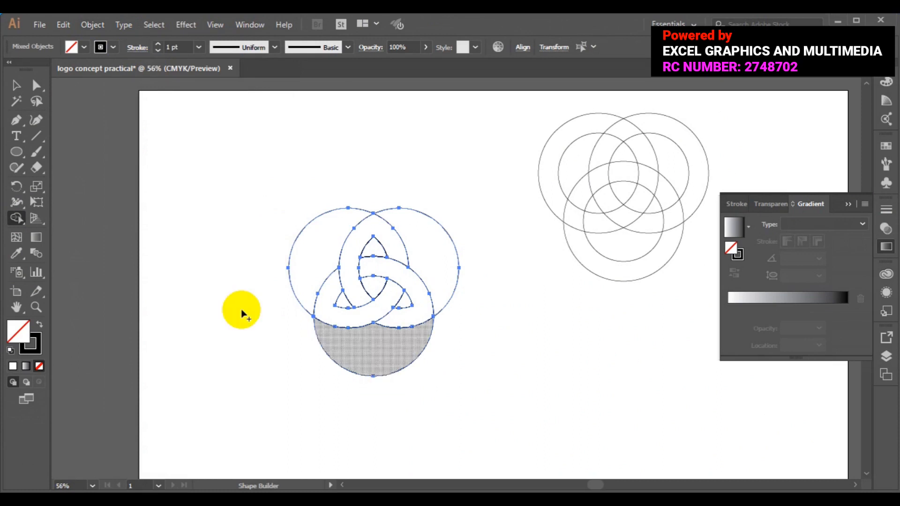
left_click(21, 93)
left_click(21, 94)
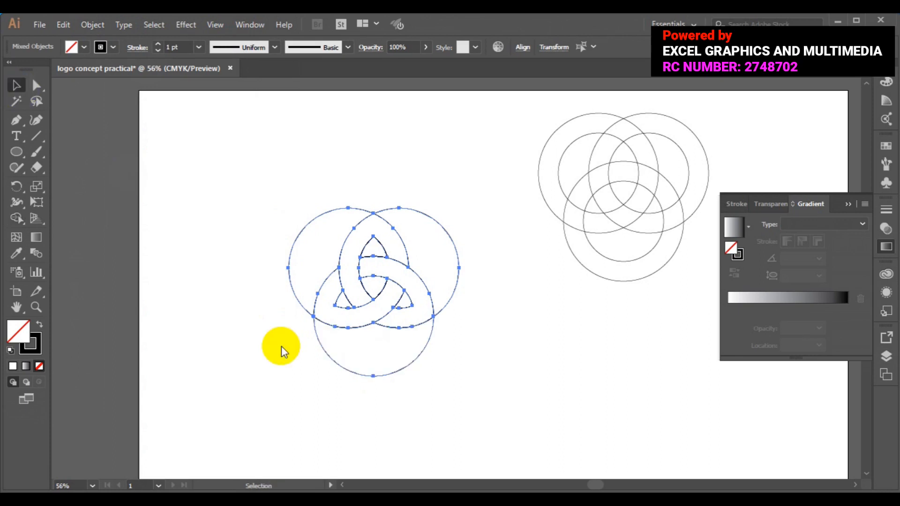
left_click(281, 347)
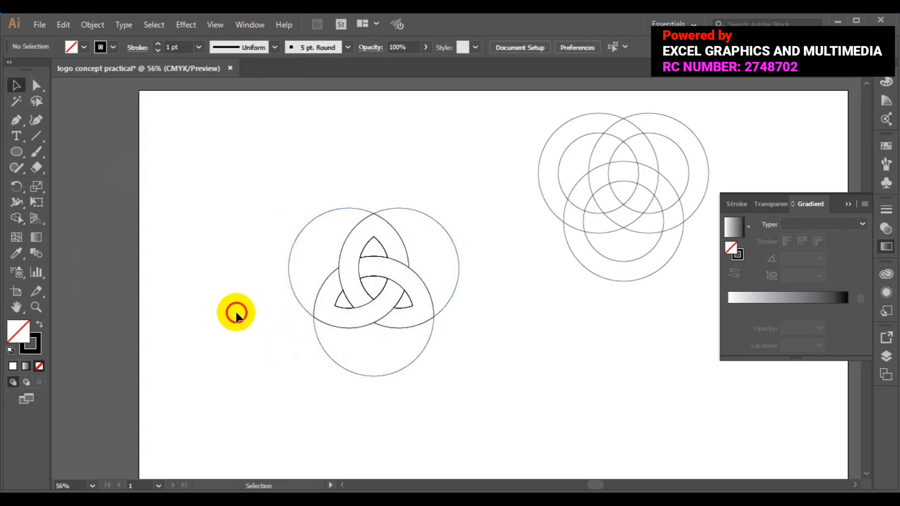
Try moving the leftover crescent below the knot downward, and undo the move
left_click(336, 365)
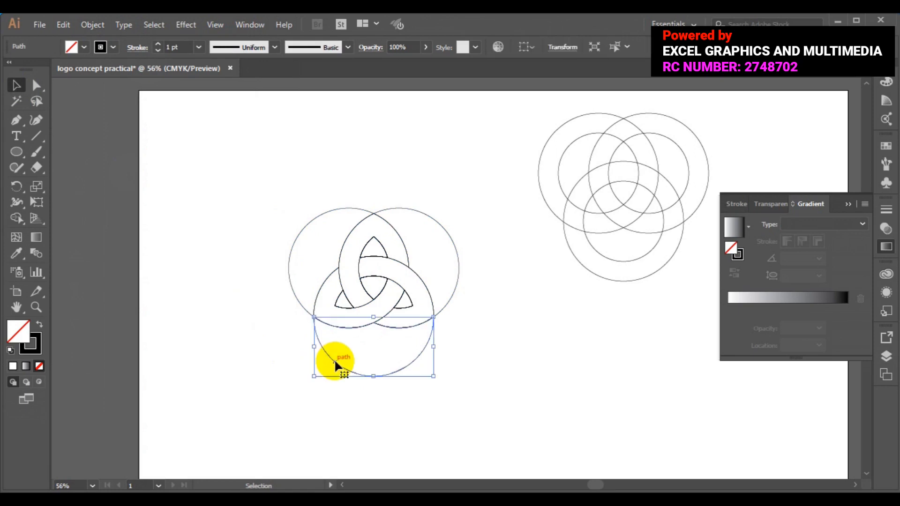
left_click_drag(334, 361, 334, 383)
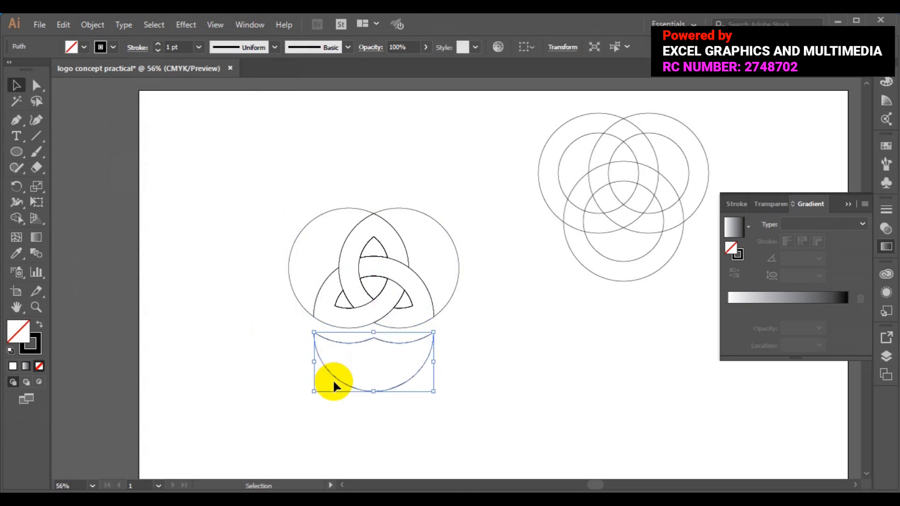
key("ctrl+shift+b")
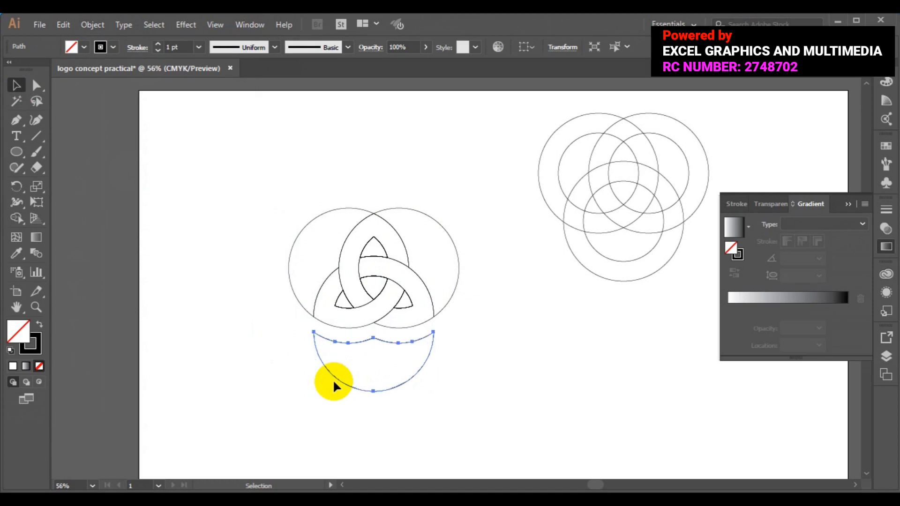
key("ctrl+z")
Select the knot's lower-left band and shift it straight down by about 4.83 px
left_click(343, 272)
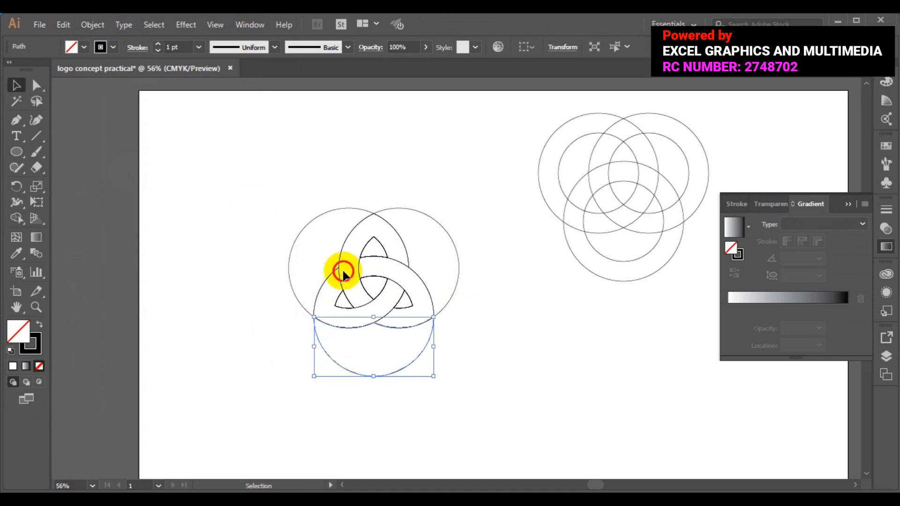
left_click(358, 283)
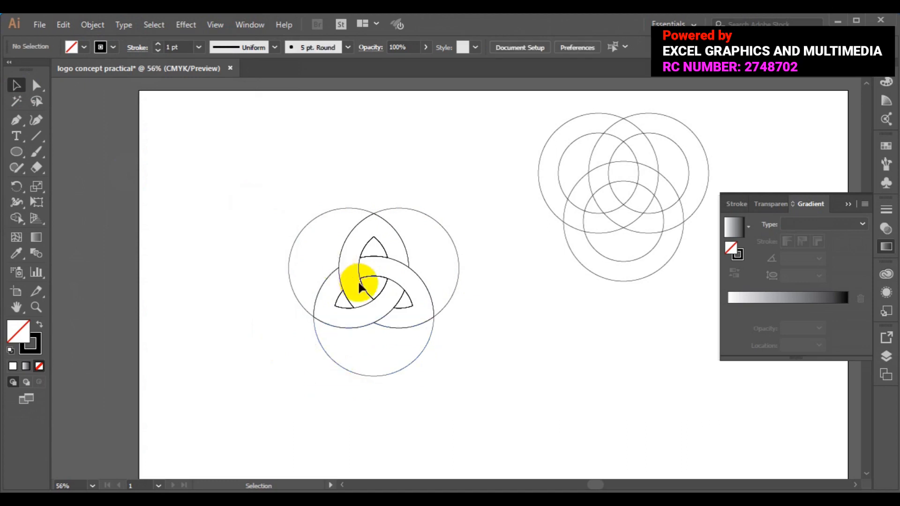
left_click(363, 289)
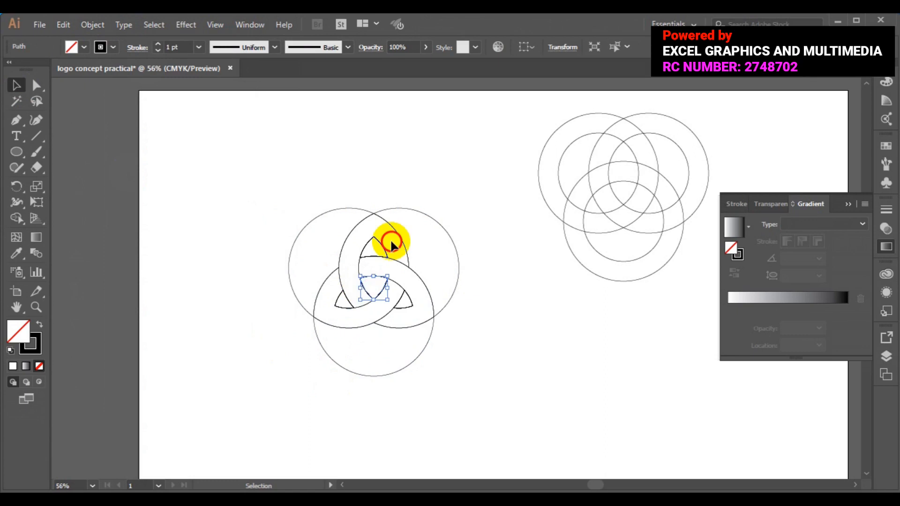
left_click(398, 287)
left_click(314, 308)
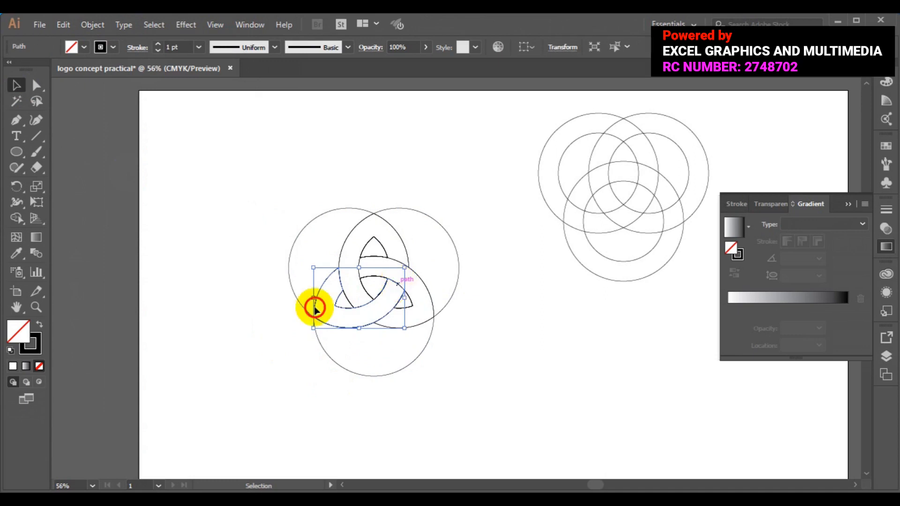
left_click_drag(314, 307, 315, 309)
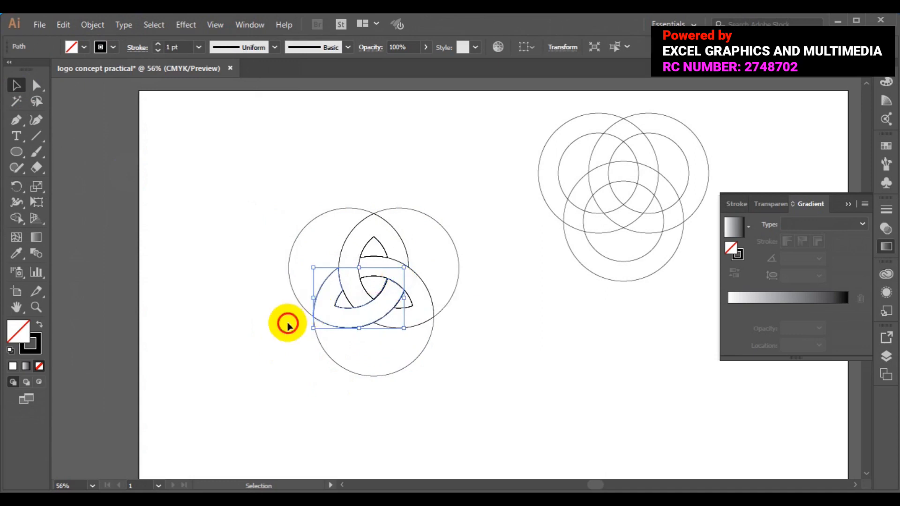
left_click_drag(313, 299, 314, 300)
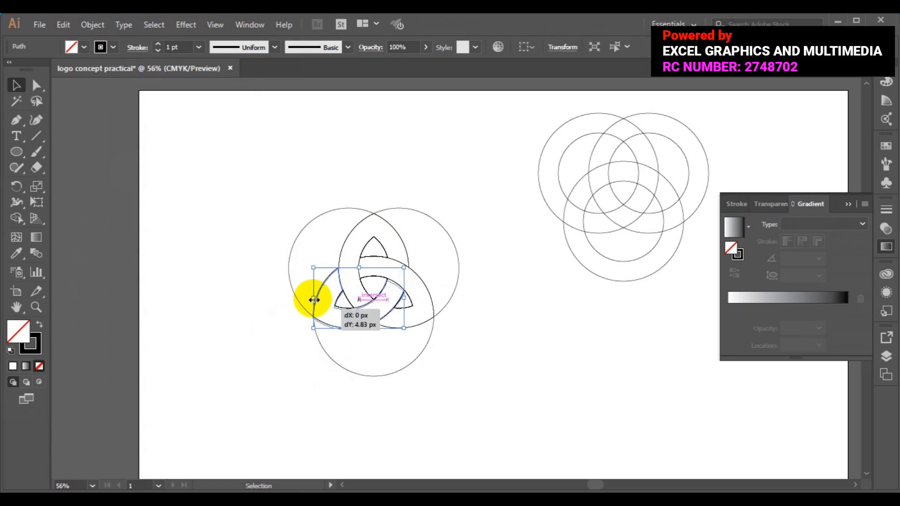
left_click_drag(362, 298, 368, 292)
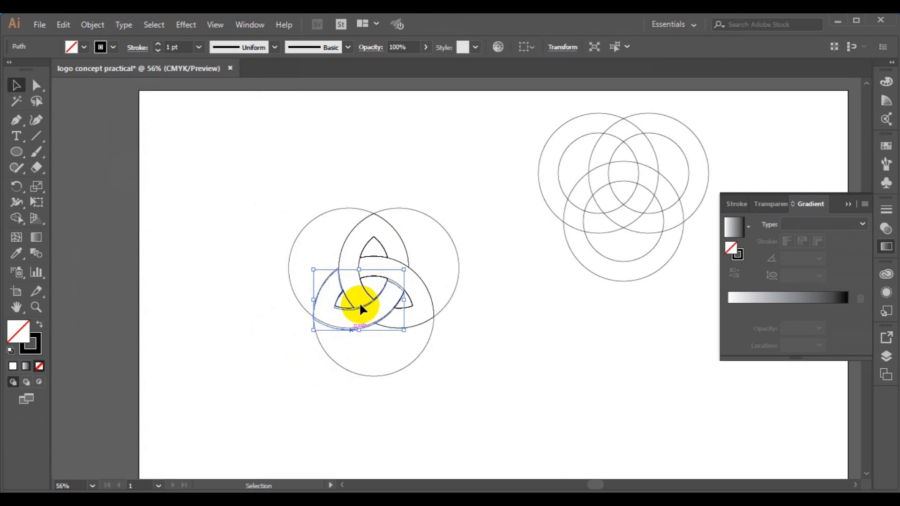
left_click(290, 317, "shift")
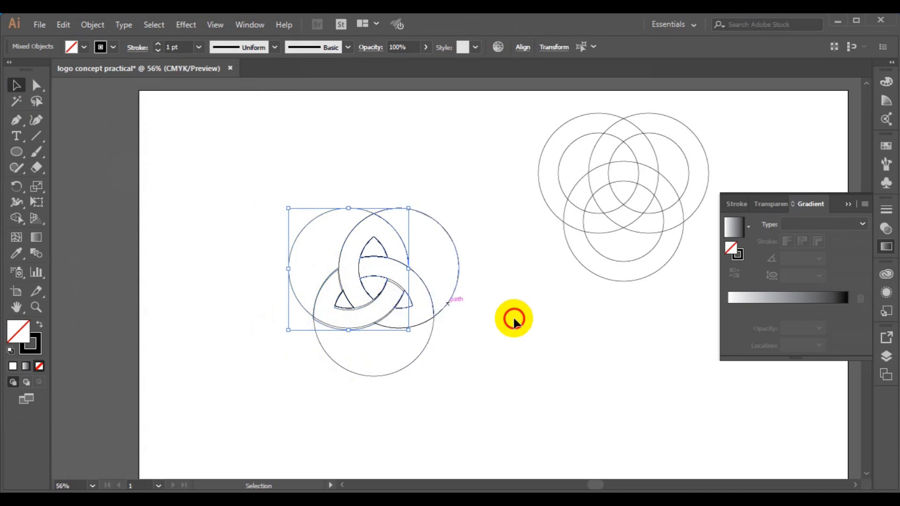
left_click(398, 311)
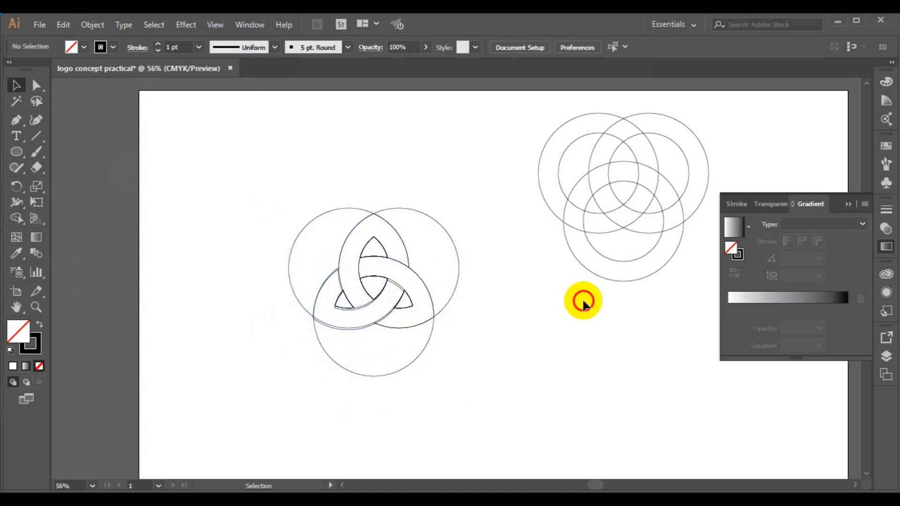
left_click(374, 303)
mouse_move(373, 302)
left_mouse_down()
mouse_move(353, 266)
mouse_move(343, 265)
left_mouse_up()
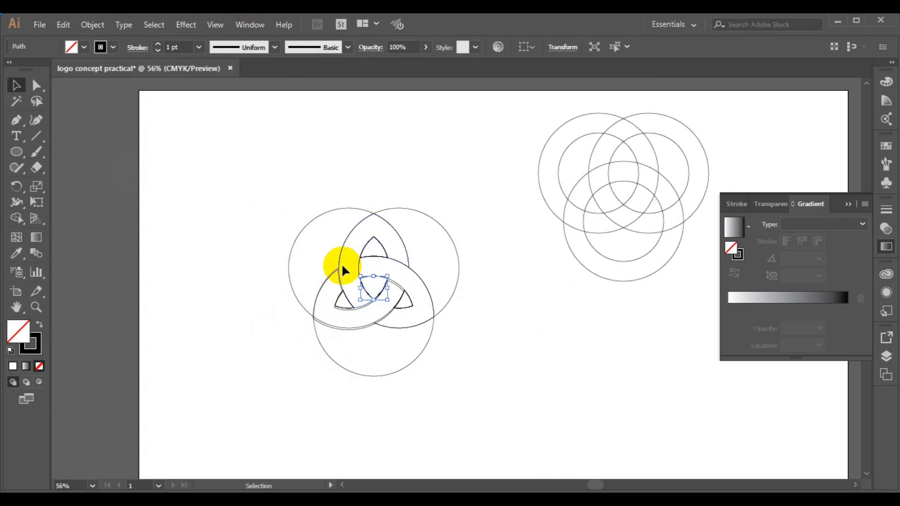
left_click(342, 266)
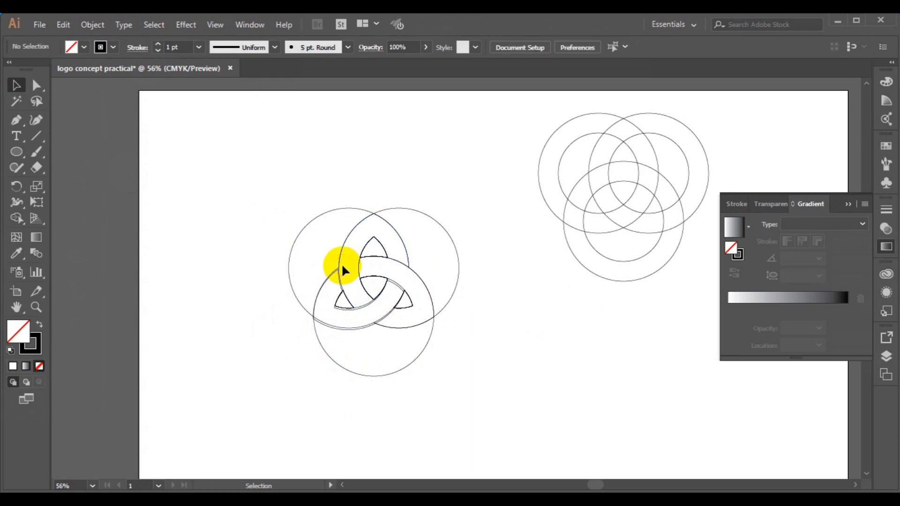
Delete the three leftover outer crescents around the knot: the lower, the right and the upper-left one
left_click(423, 248)
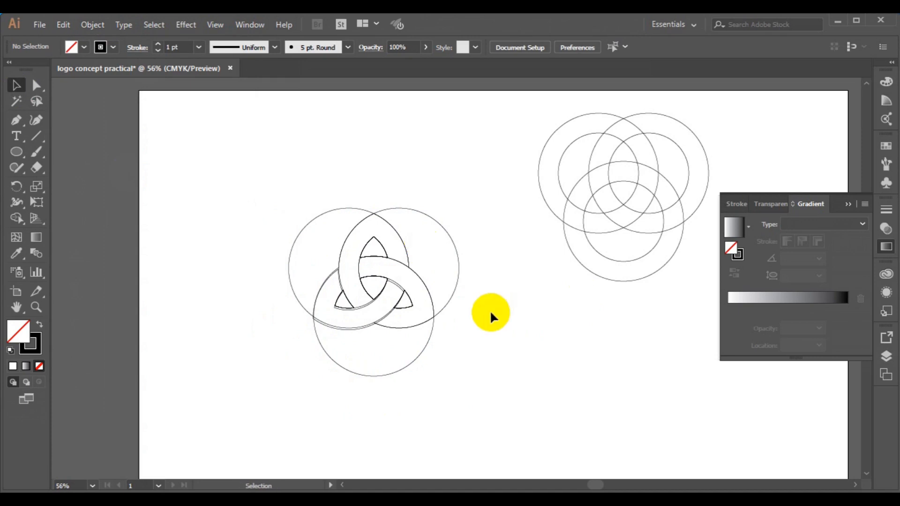
left_click(395, 372)
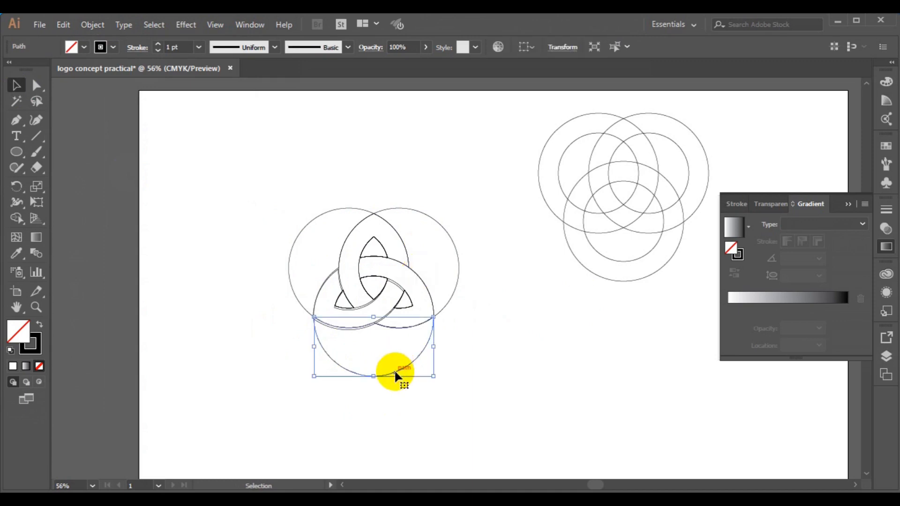
key("Delete")
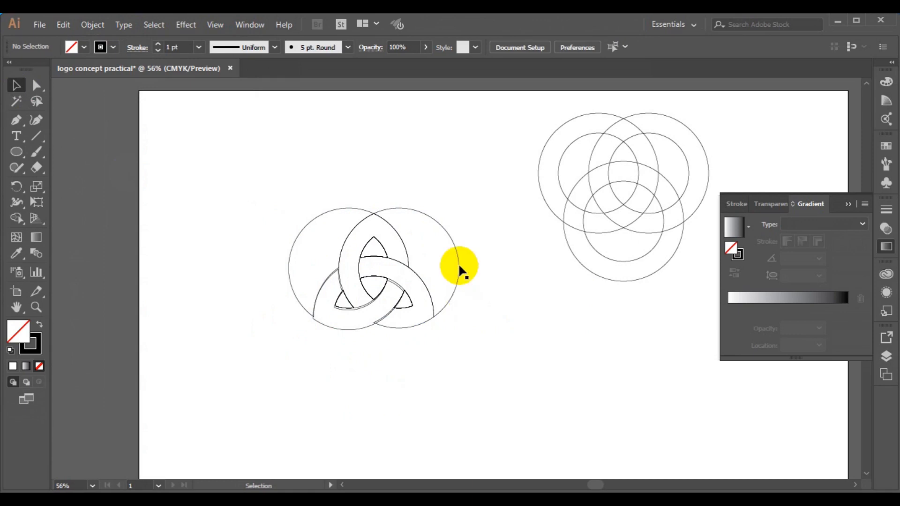
left_click(459, 268)
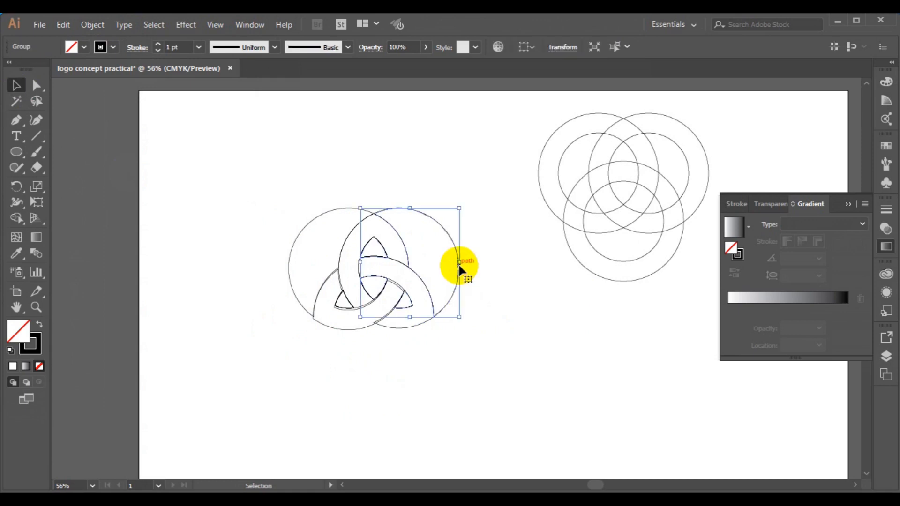
key("Delete")
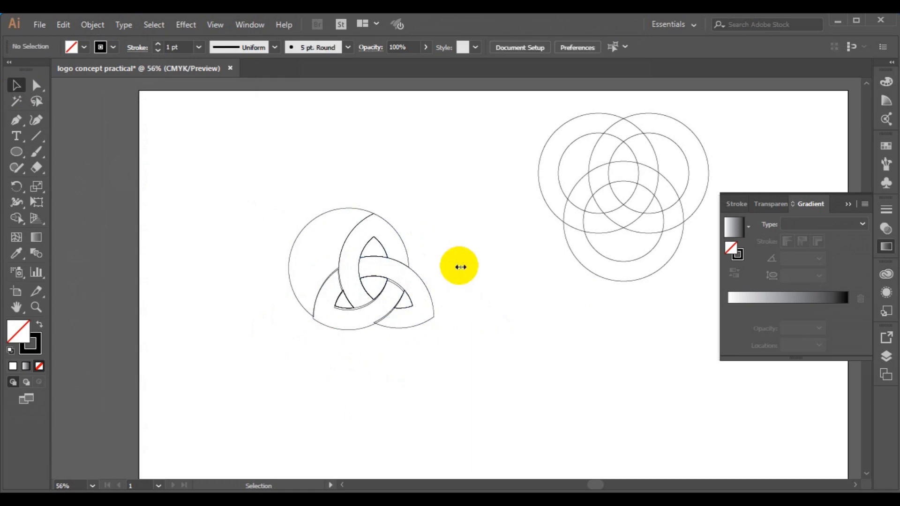
left_click(301, 230)
key("Delete")
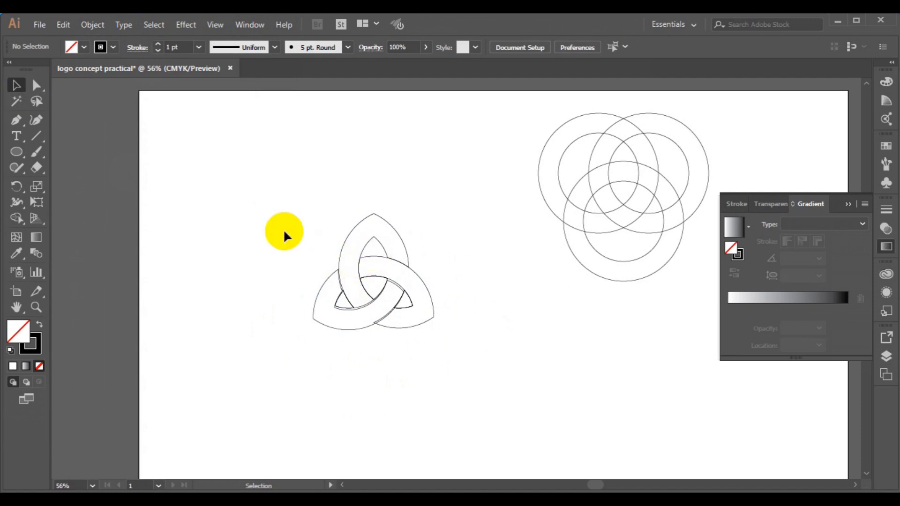
Fill the knot's upper band with light blue
left_click(362, 253)
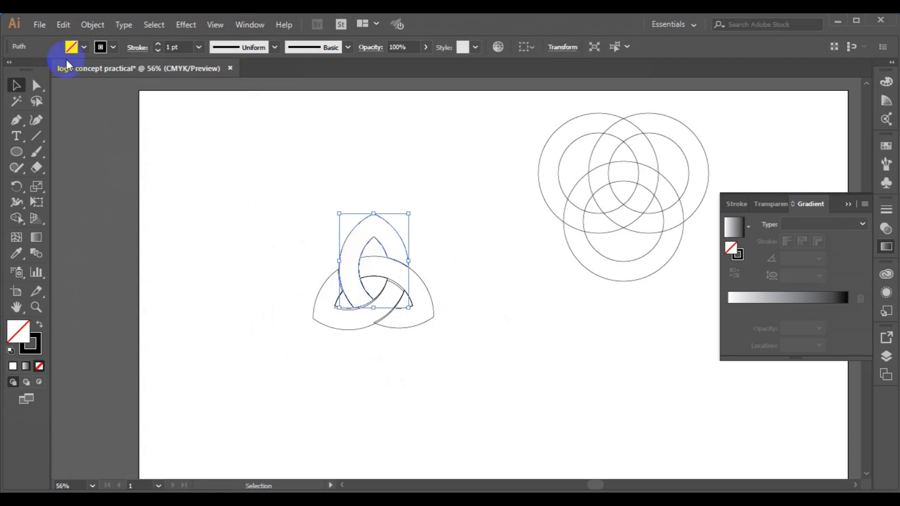
left_click(83, 47)
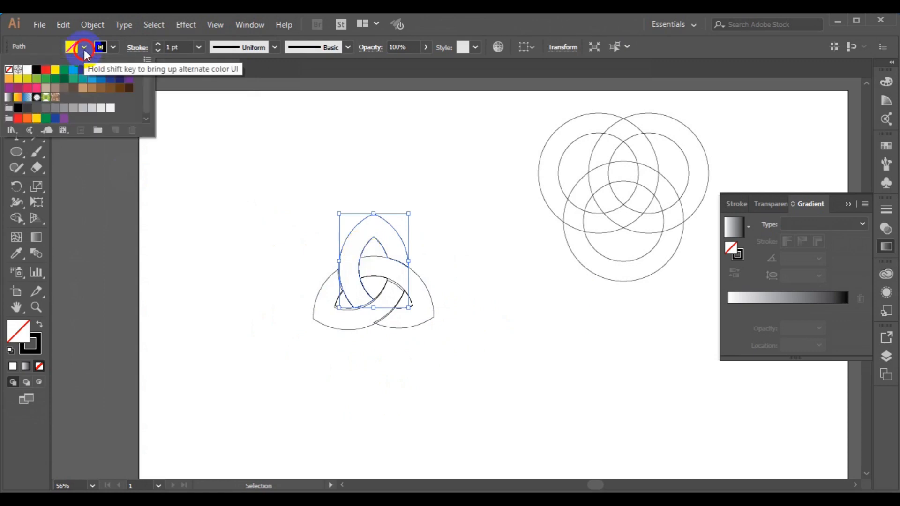
left_click(74, 71)
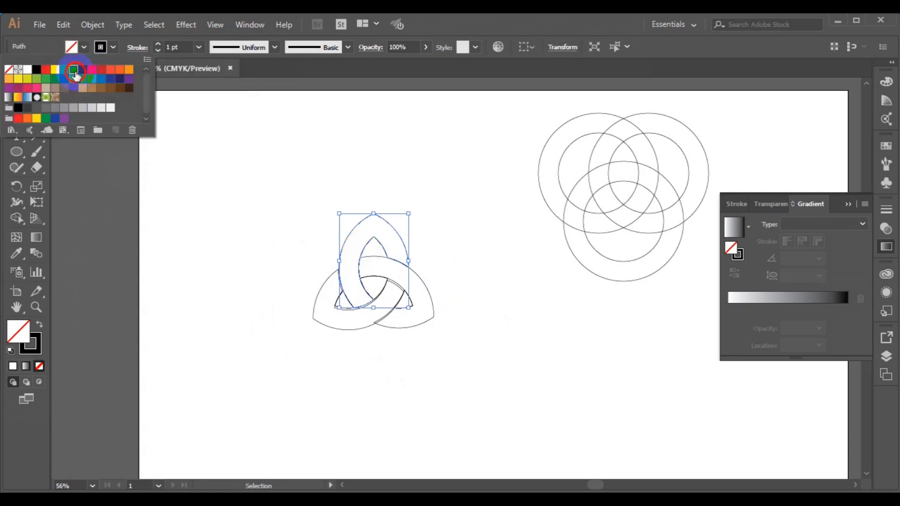
Fill the knot's lower-right band with orange
left_click(400, 327)
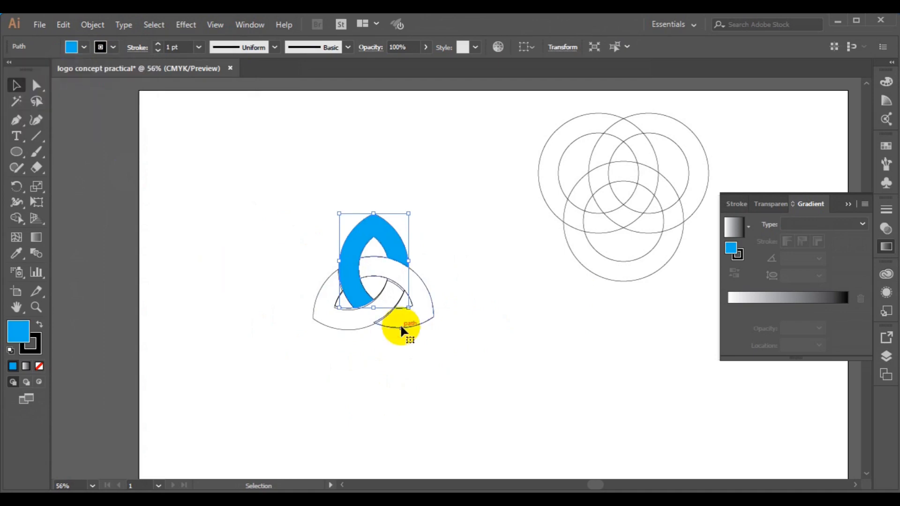
left_click(401, 328)
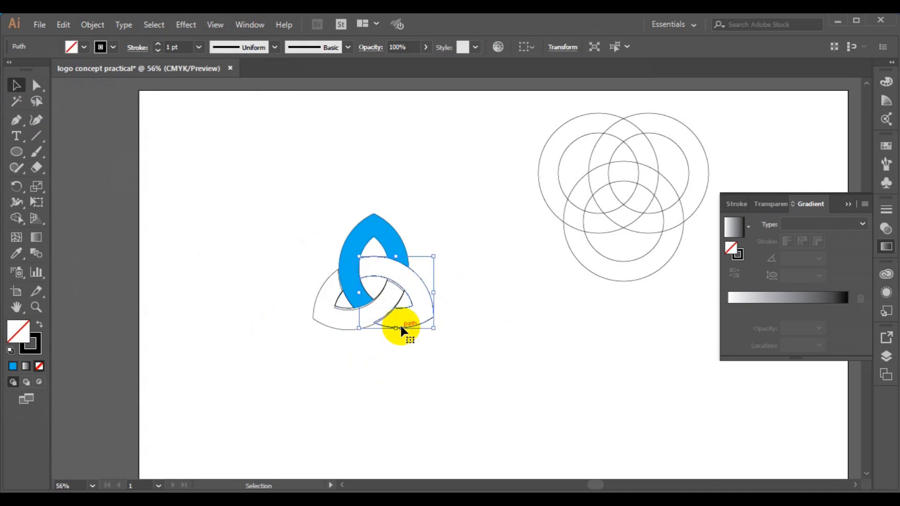
left_click(71, 46)
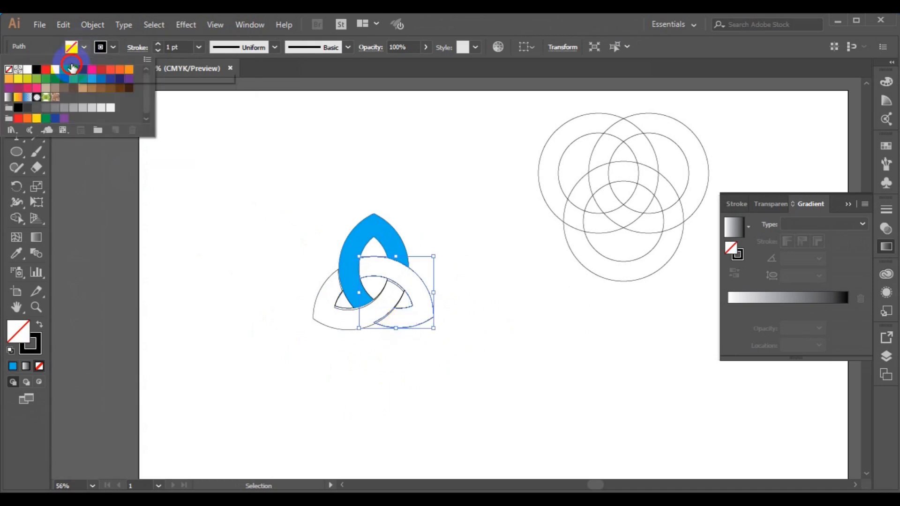
left_click(129, 70)
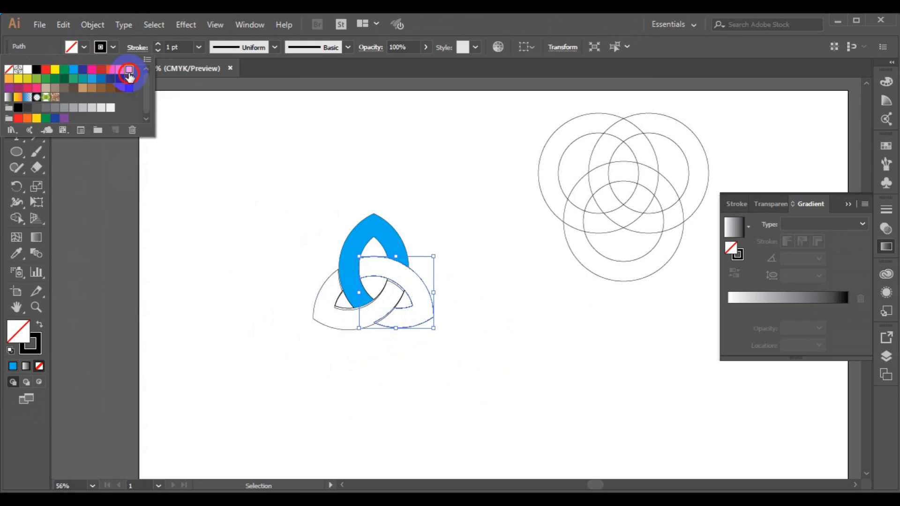
Fill the knot's lower-left band with dark navy blue, trying CMYK Blue first
left_click(314, 319)
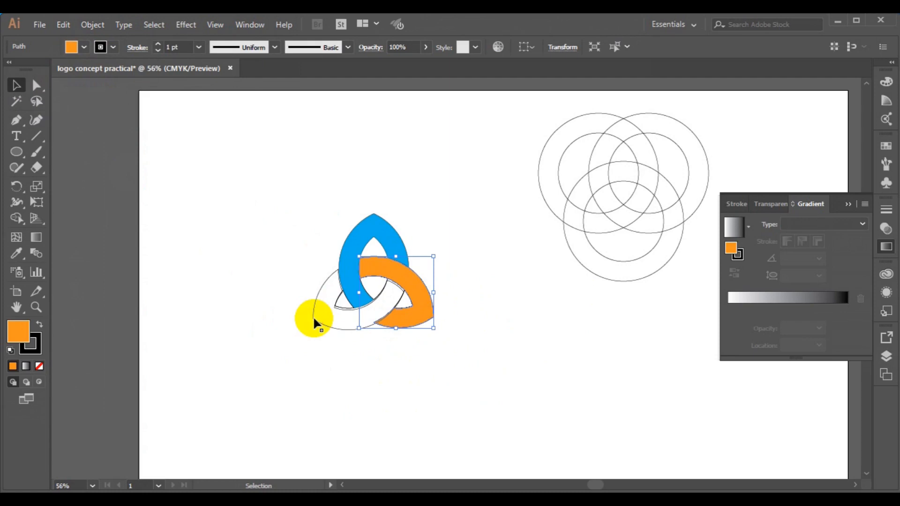
left_click(313, 320)
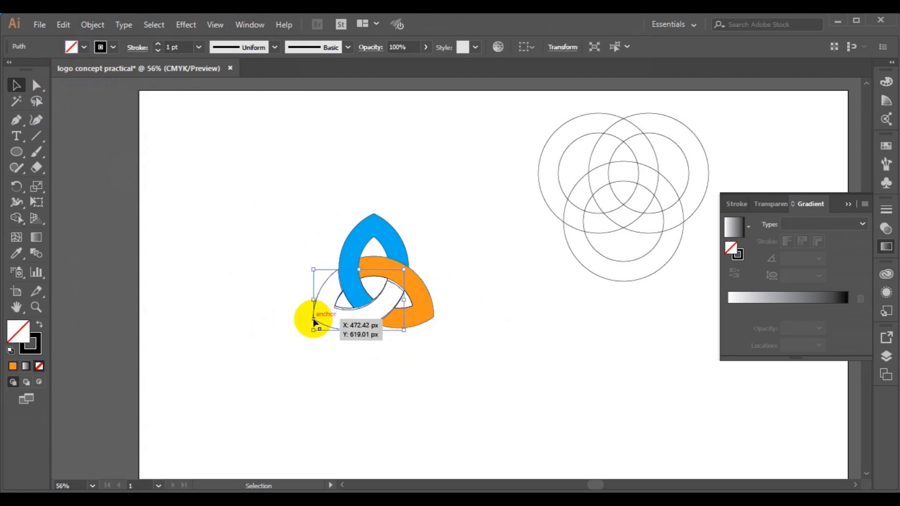
left_click(85, 47)
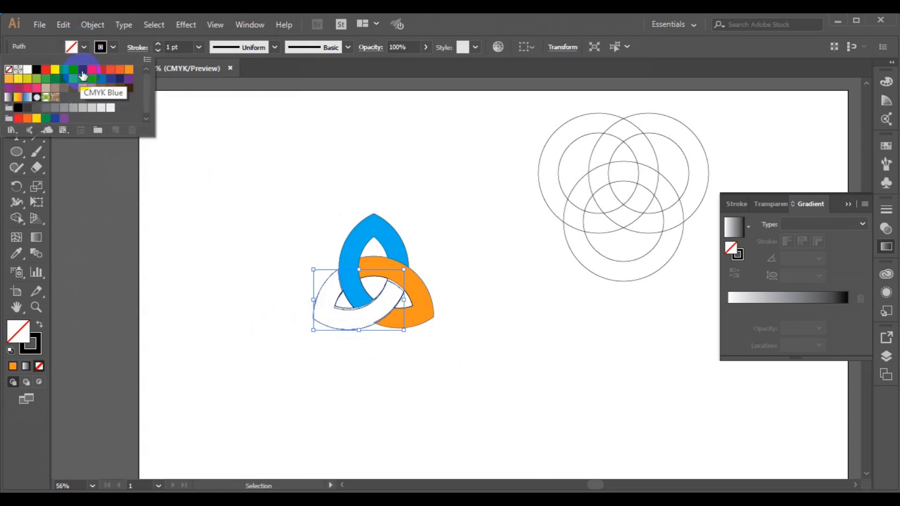
left_click(83, 71)
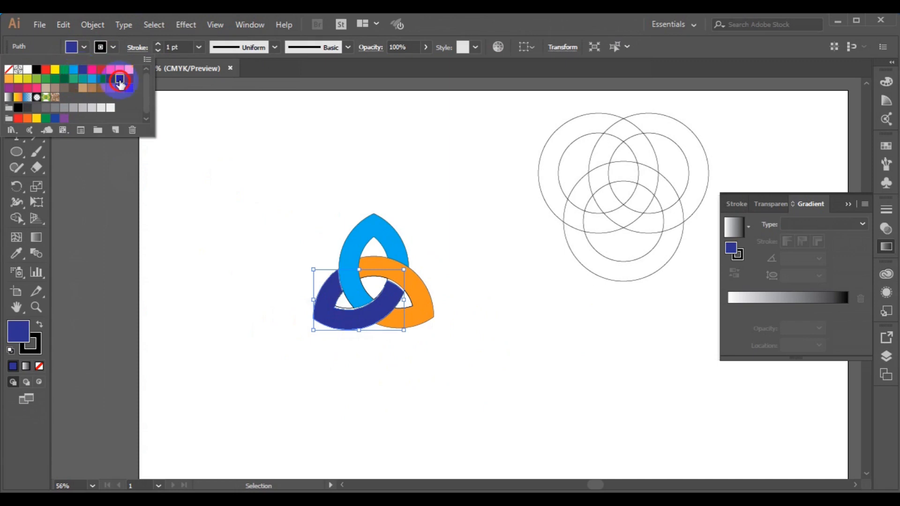
left_click(120, 80)
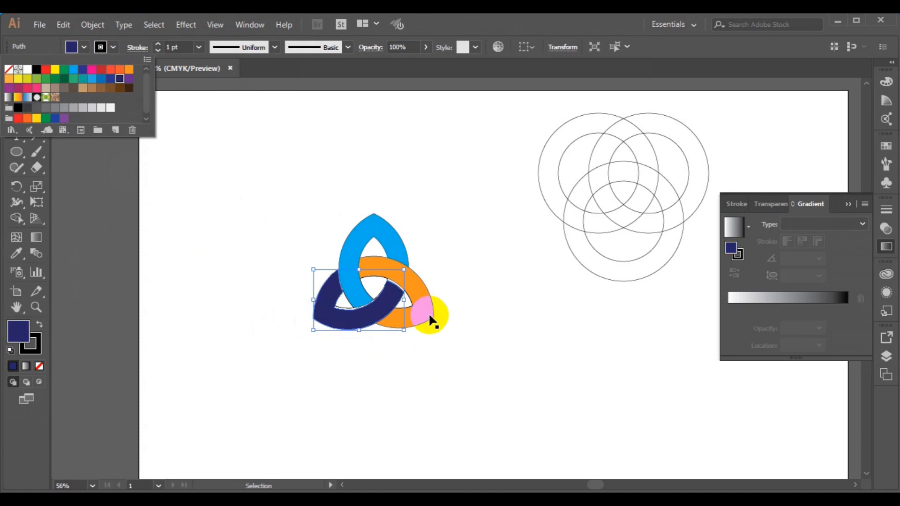
Select all three coloured bands together and move them down and to the right, clear of the small leftover inner pieces
left_click(429, 314, "shift")
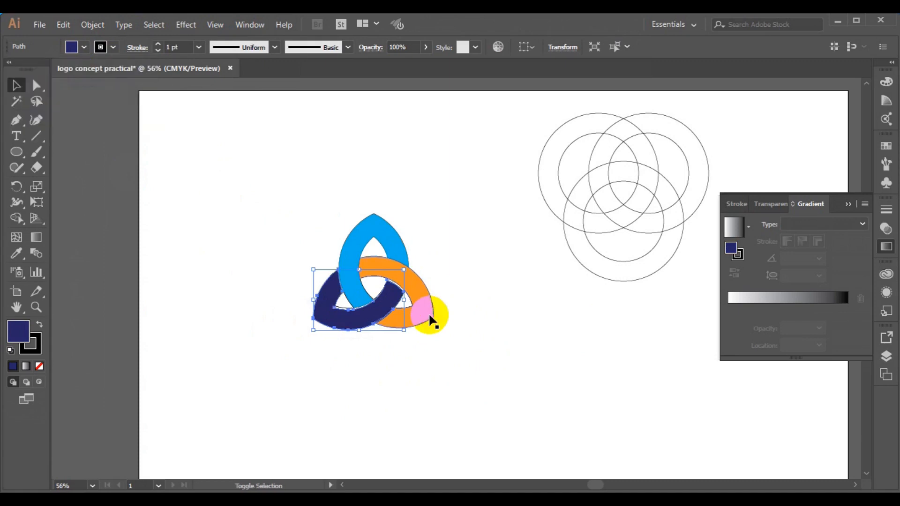
left_click(431, 317, "shift")
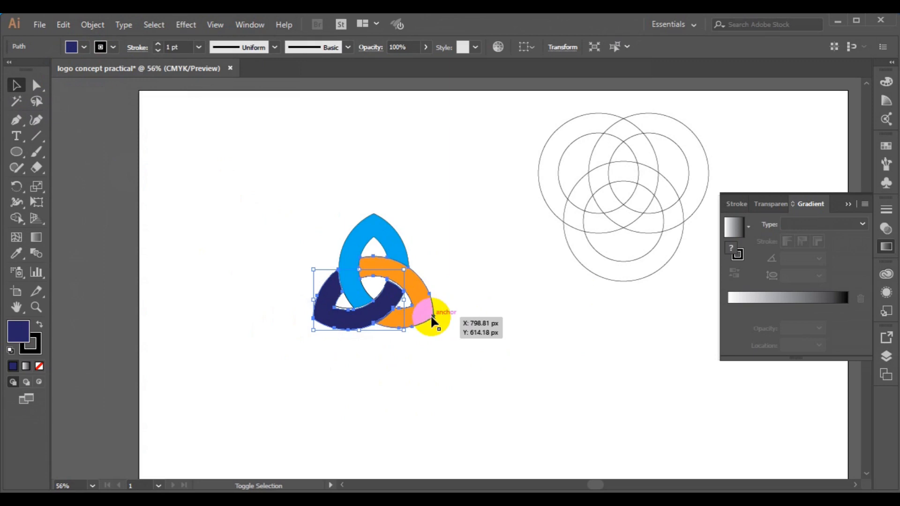
left_click(366, 240, "shift")
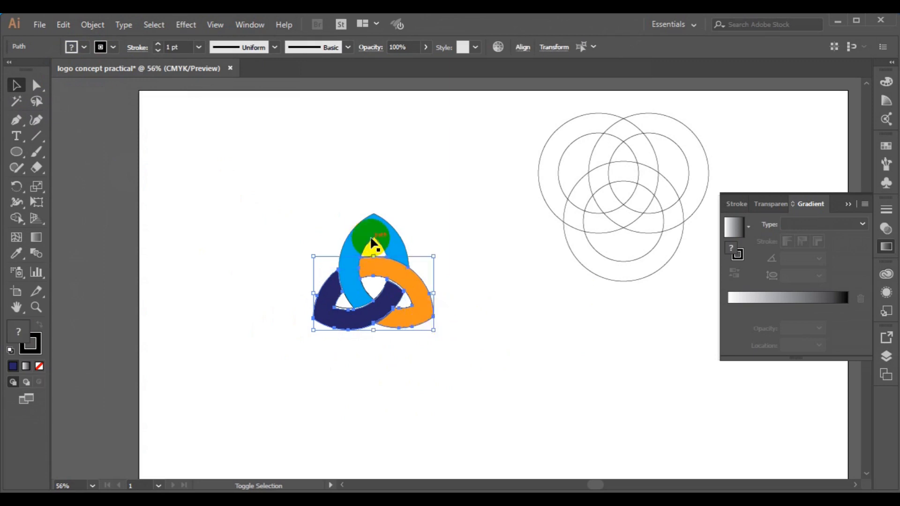
left_click(371, 238, "shift")
left_click(371, 238, "shift")
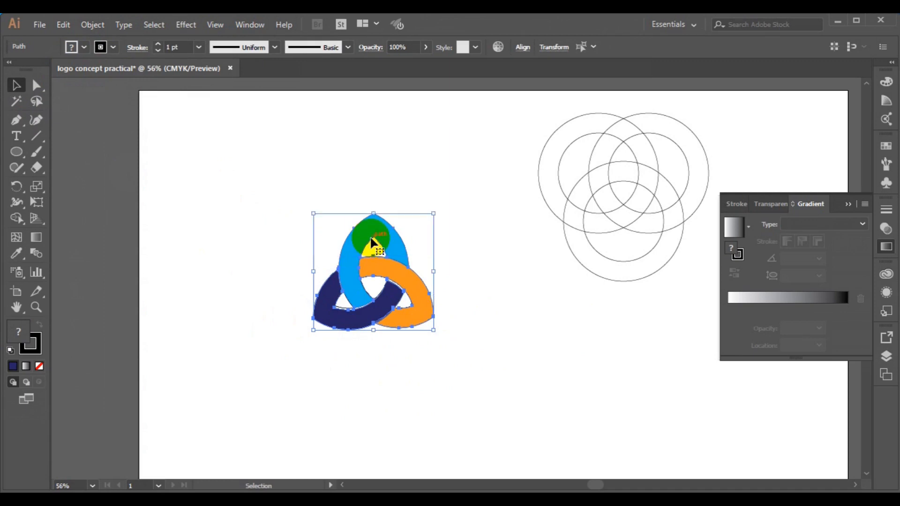
left_click(404, 274, "shift")
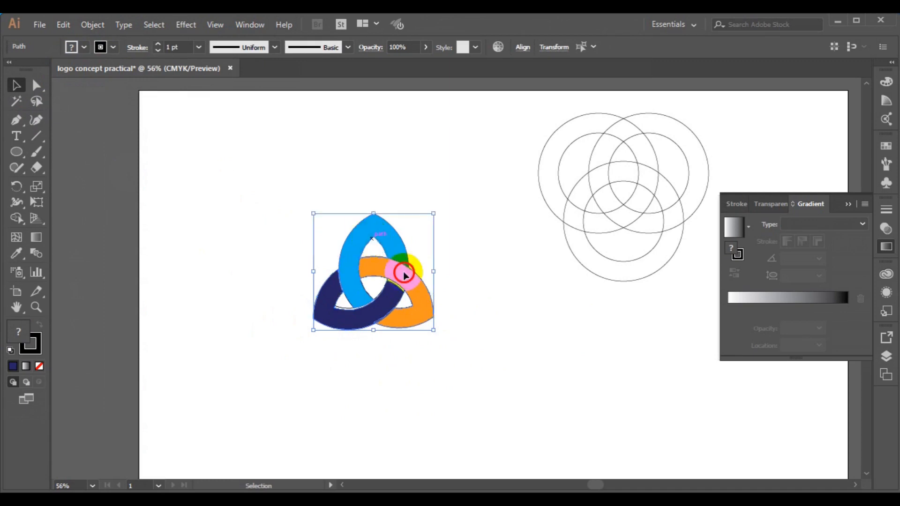
left_click_drag(404, 275, 401, 282)
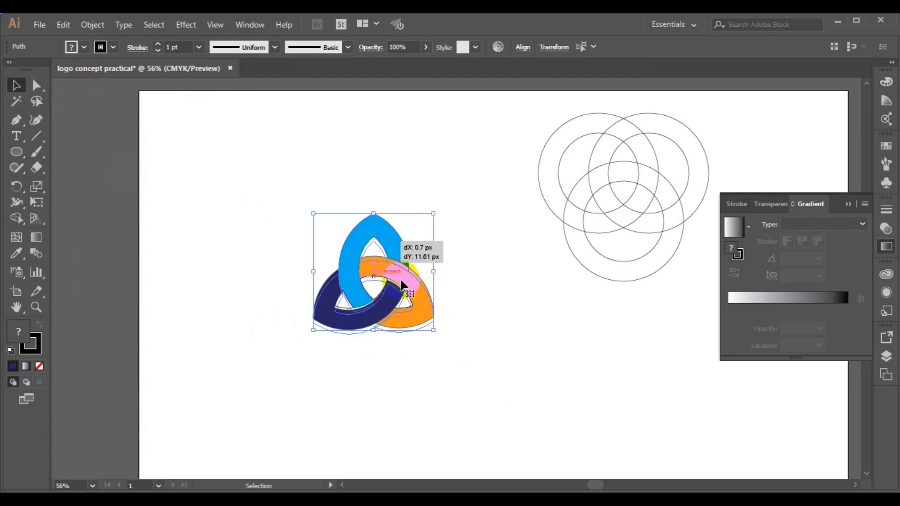
left_click(483, 317)
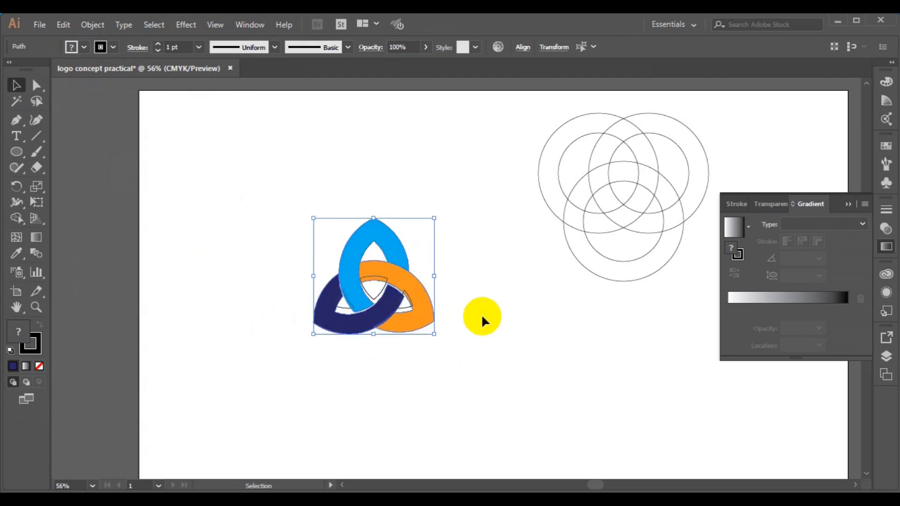
left_click_drag(354, 289, 519, 353)
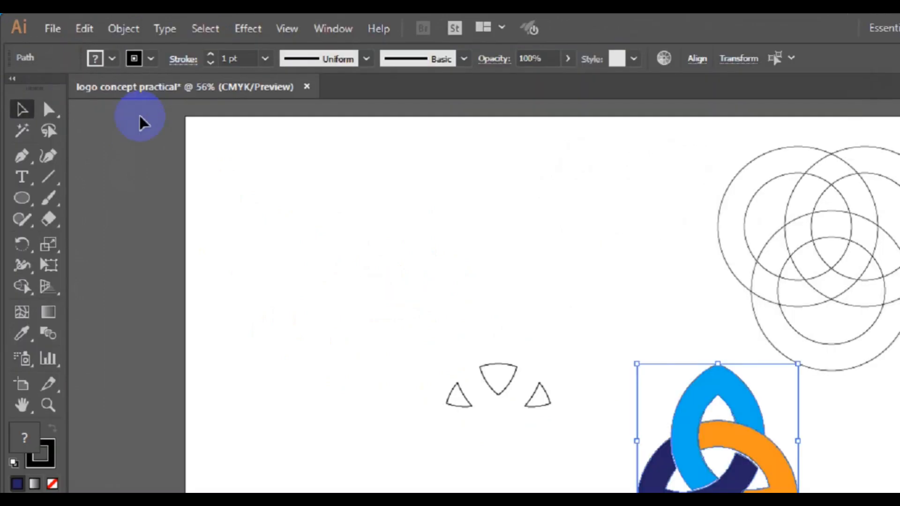
Remove the stroke from the three coloured bands and group them
left_click(150, 61)
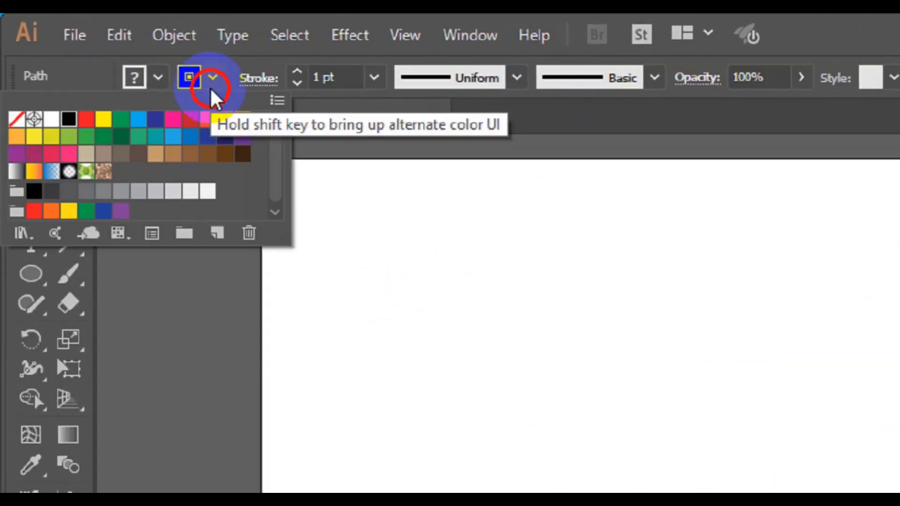
left_click(16, 119)
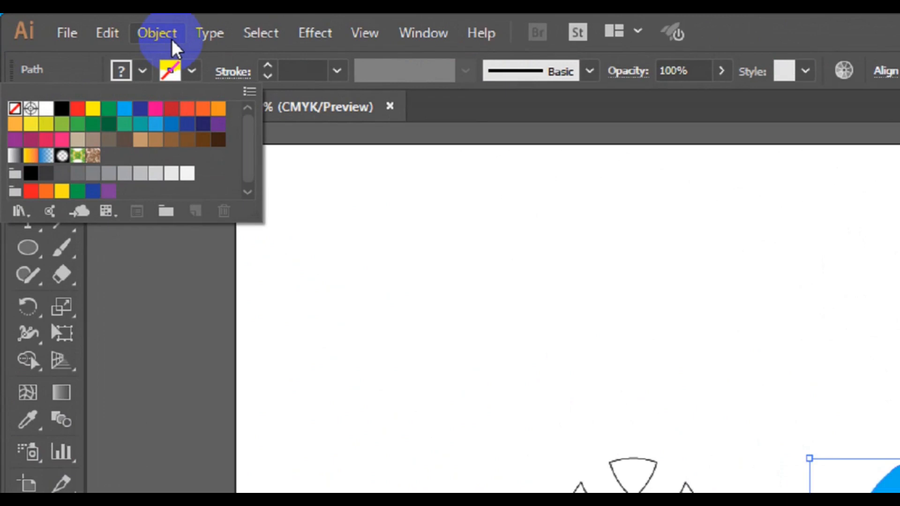
left_click(170, 37)
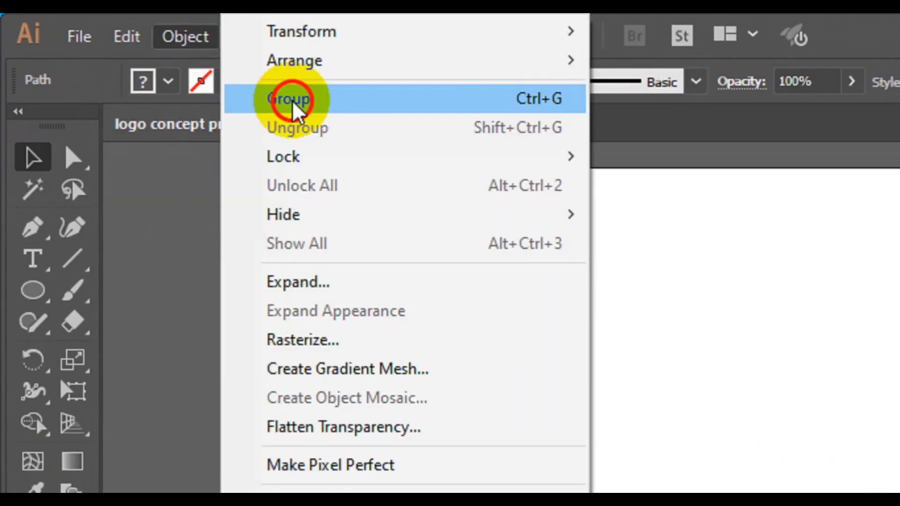
left_click(291, 99)
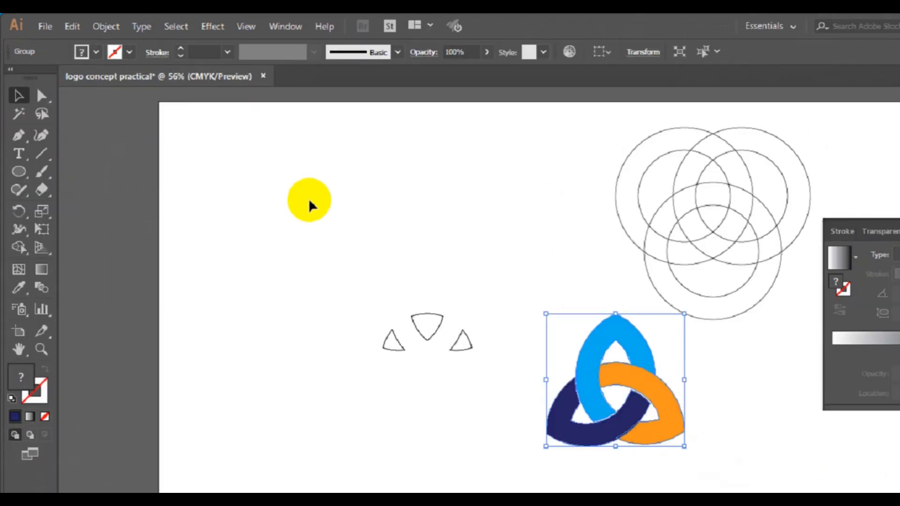
Select only the three small leftover triangular outlines and delete them
left_click(360, 223)
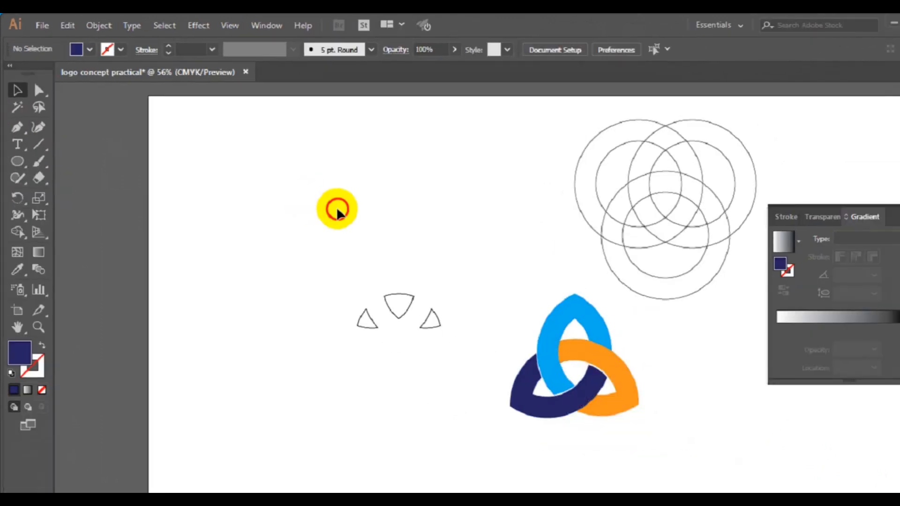
left_click_drag(306, 233, 418, 317)
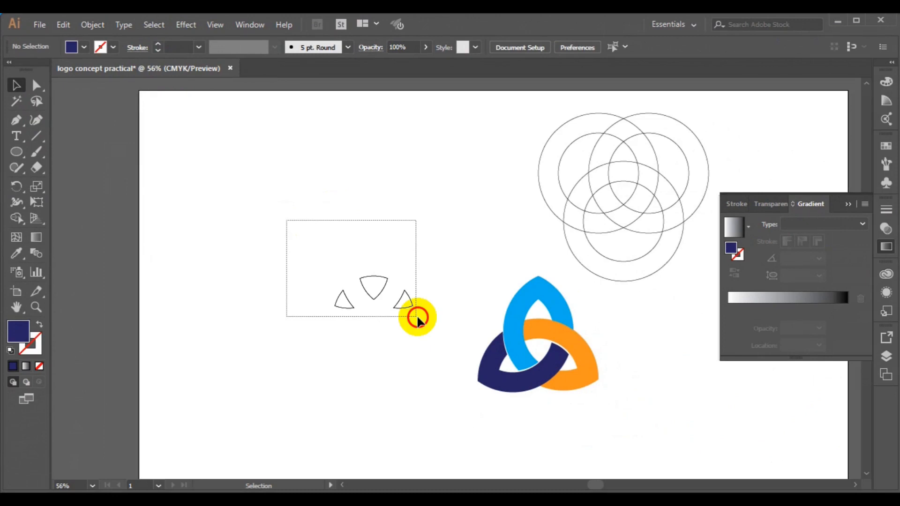
key("Delete")
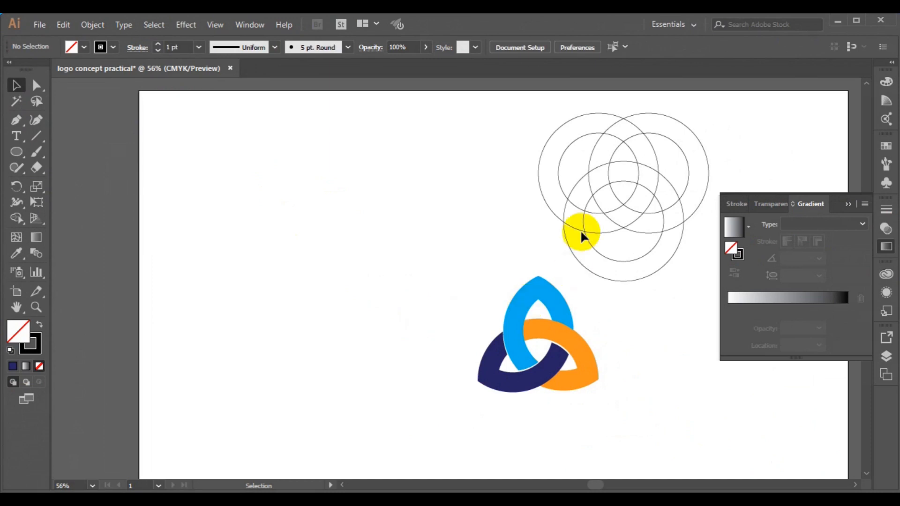
Move the grouped knot logo up and to the left, away from the spare ring design, and clear the selection
left_click(545, 381)
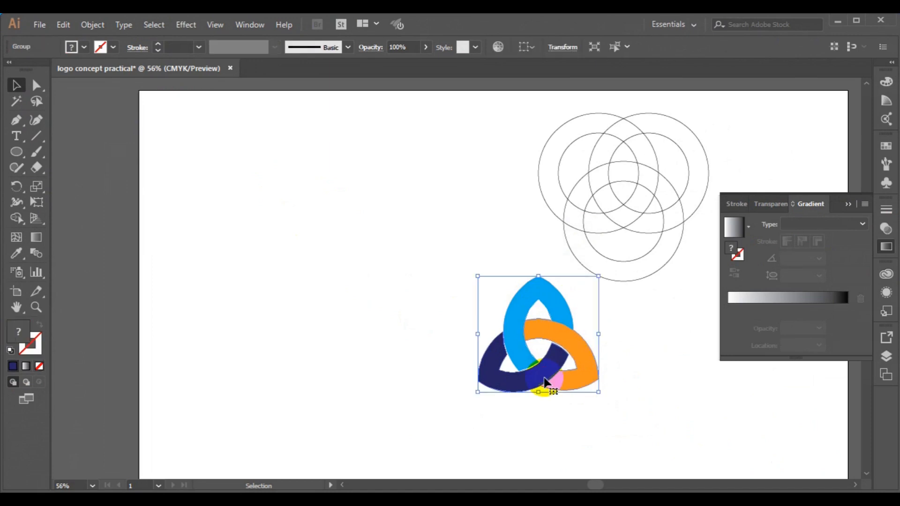
left_click(517, 378)
left_click_drag(517, 377, 483, 333)
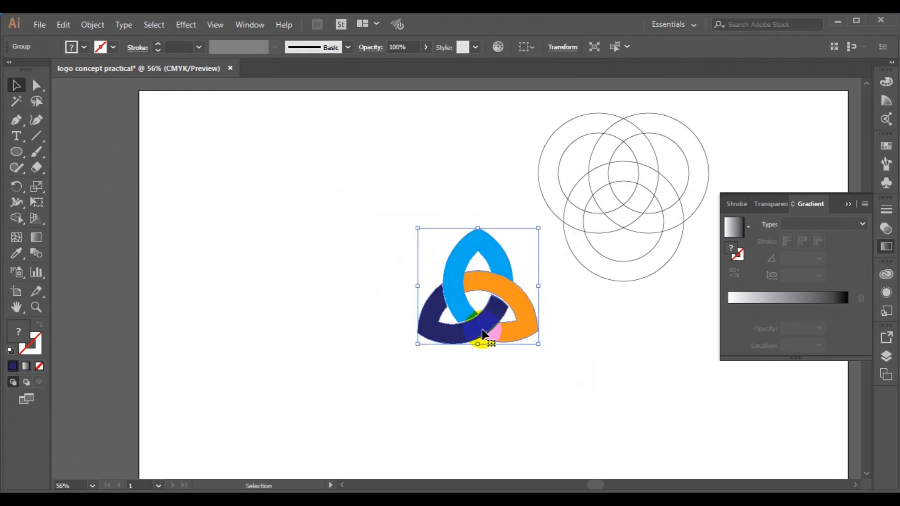
left_click(411, 420)
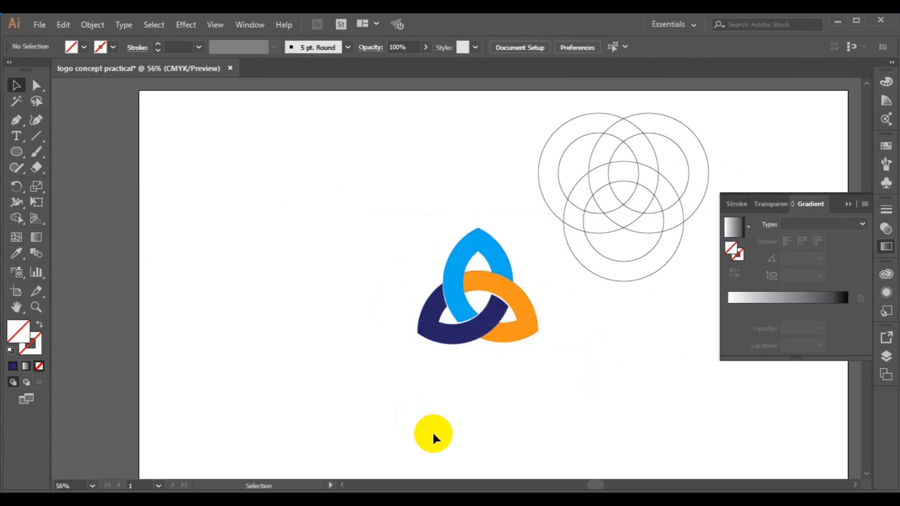